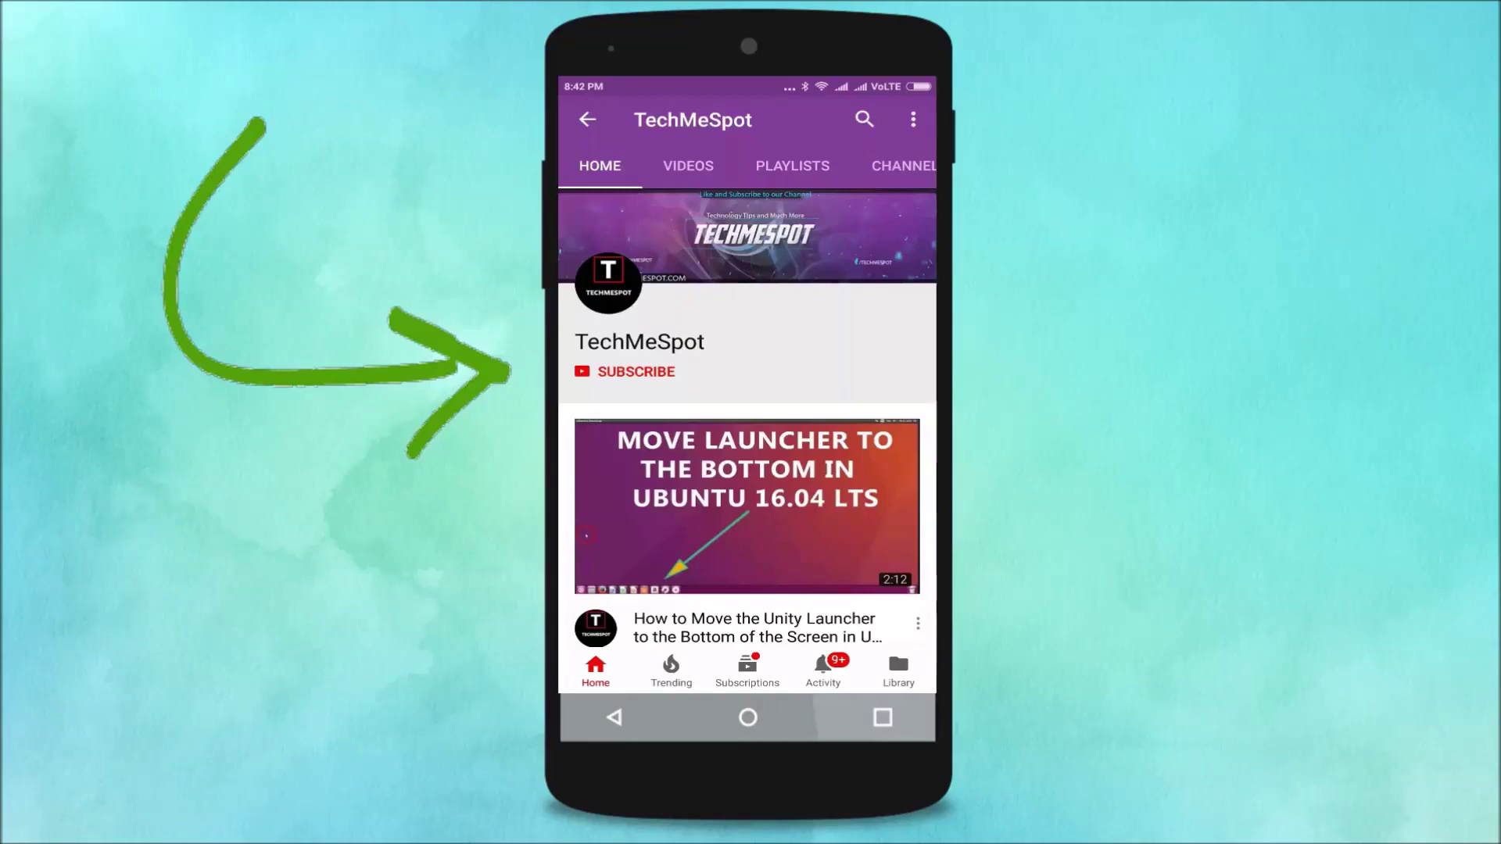
# - Subscribe to the TechMeSpot channel and set its bell to all notifications
pyautogui.click(636, 371)
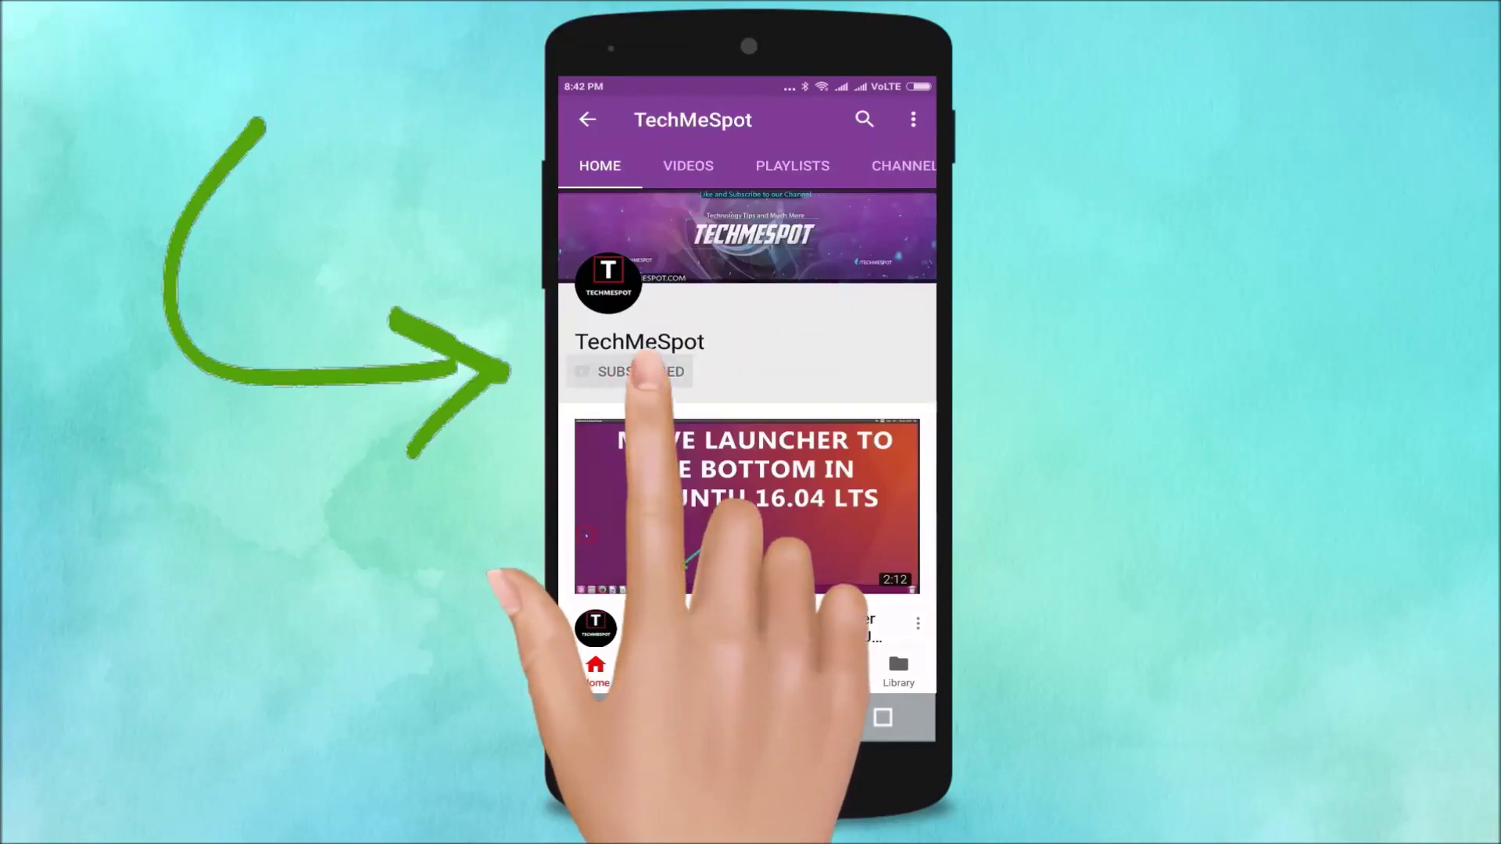
pyautogui.click(730, 374)
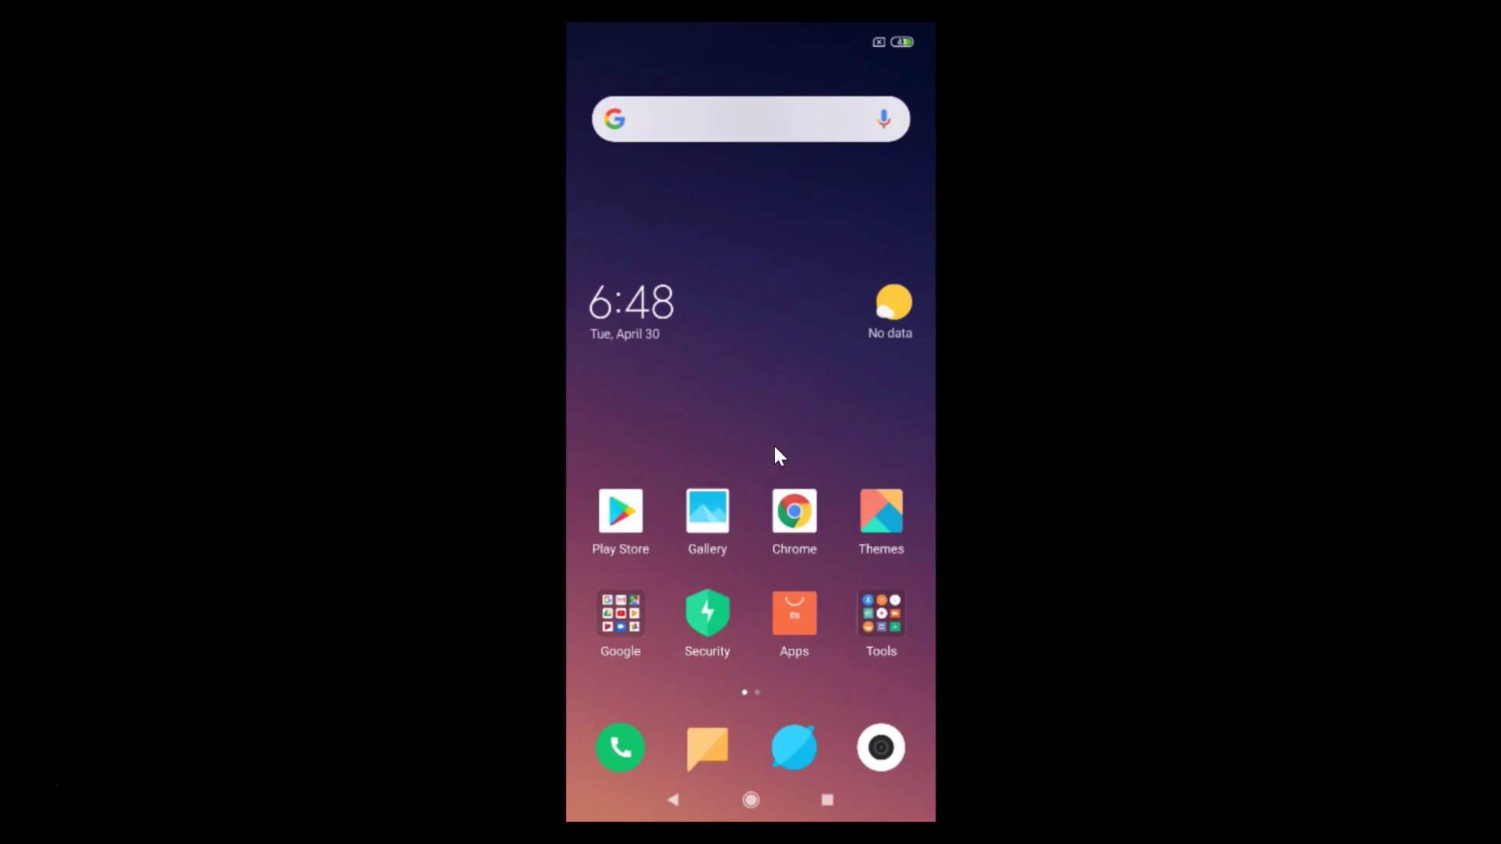
pyautogui.scroll(-1, 775, 448)
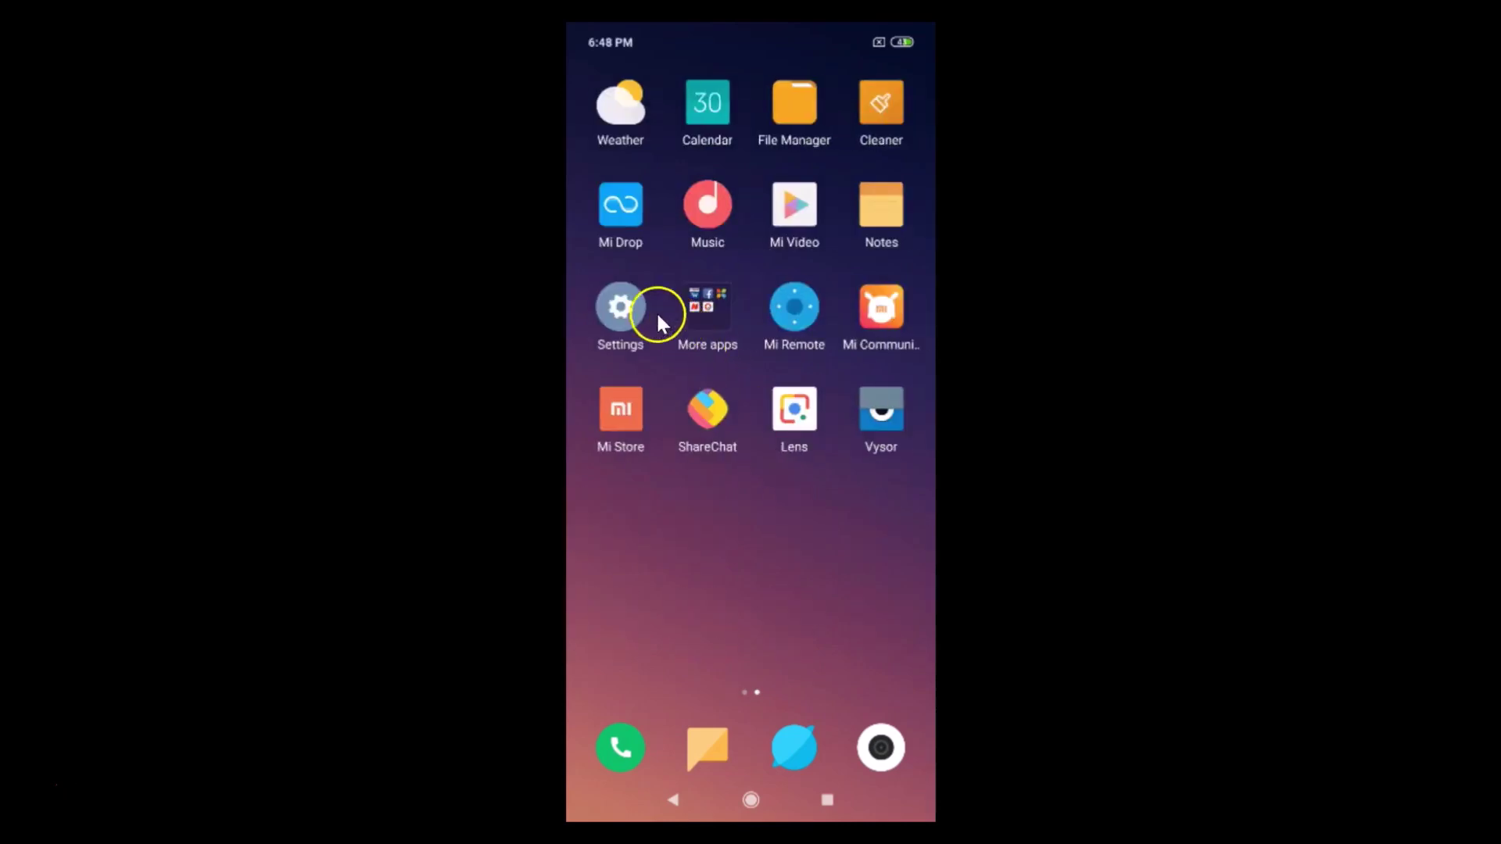
pyautogui.click(626, 306)
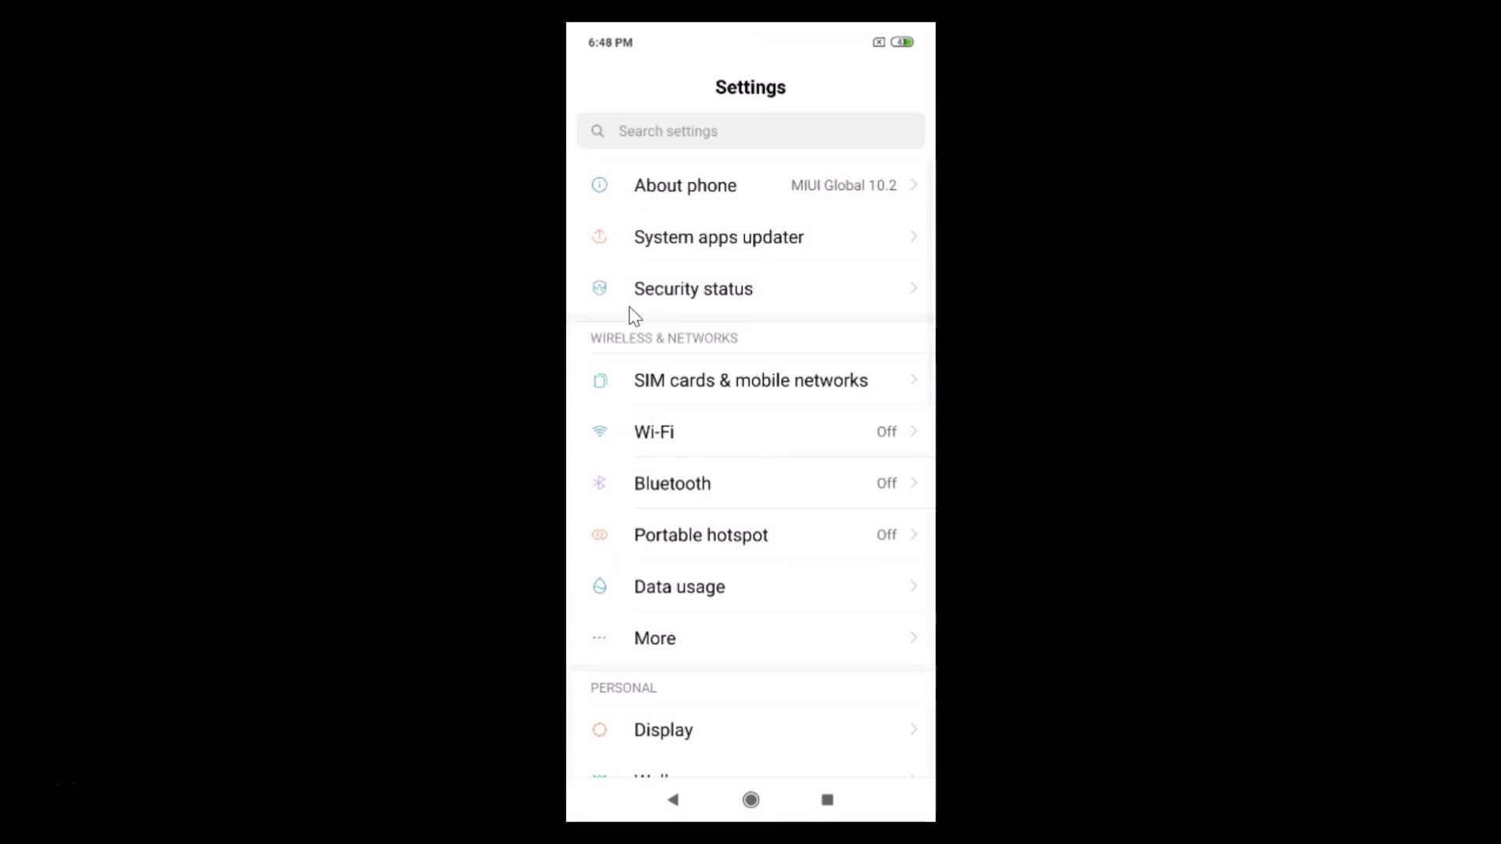
pyautogui.click(706, 187)
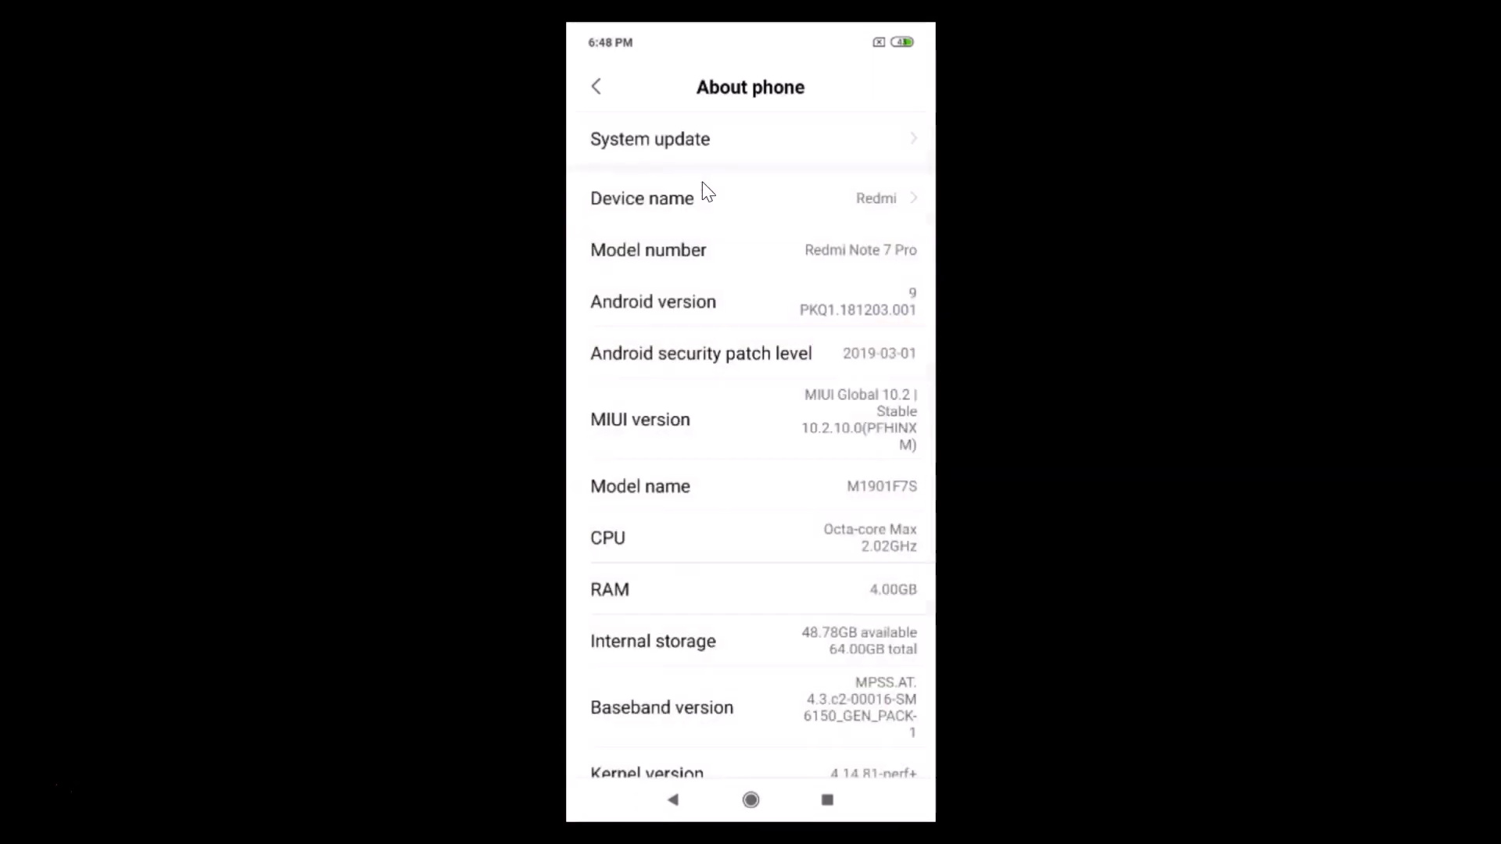
pyautogui.click(677, 425)
pyautogui.click(680, 427)
pyautogui.click(598, 88)
pyautogui.rightClick(598, 90)
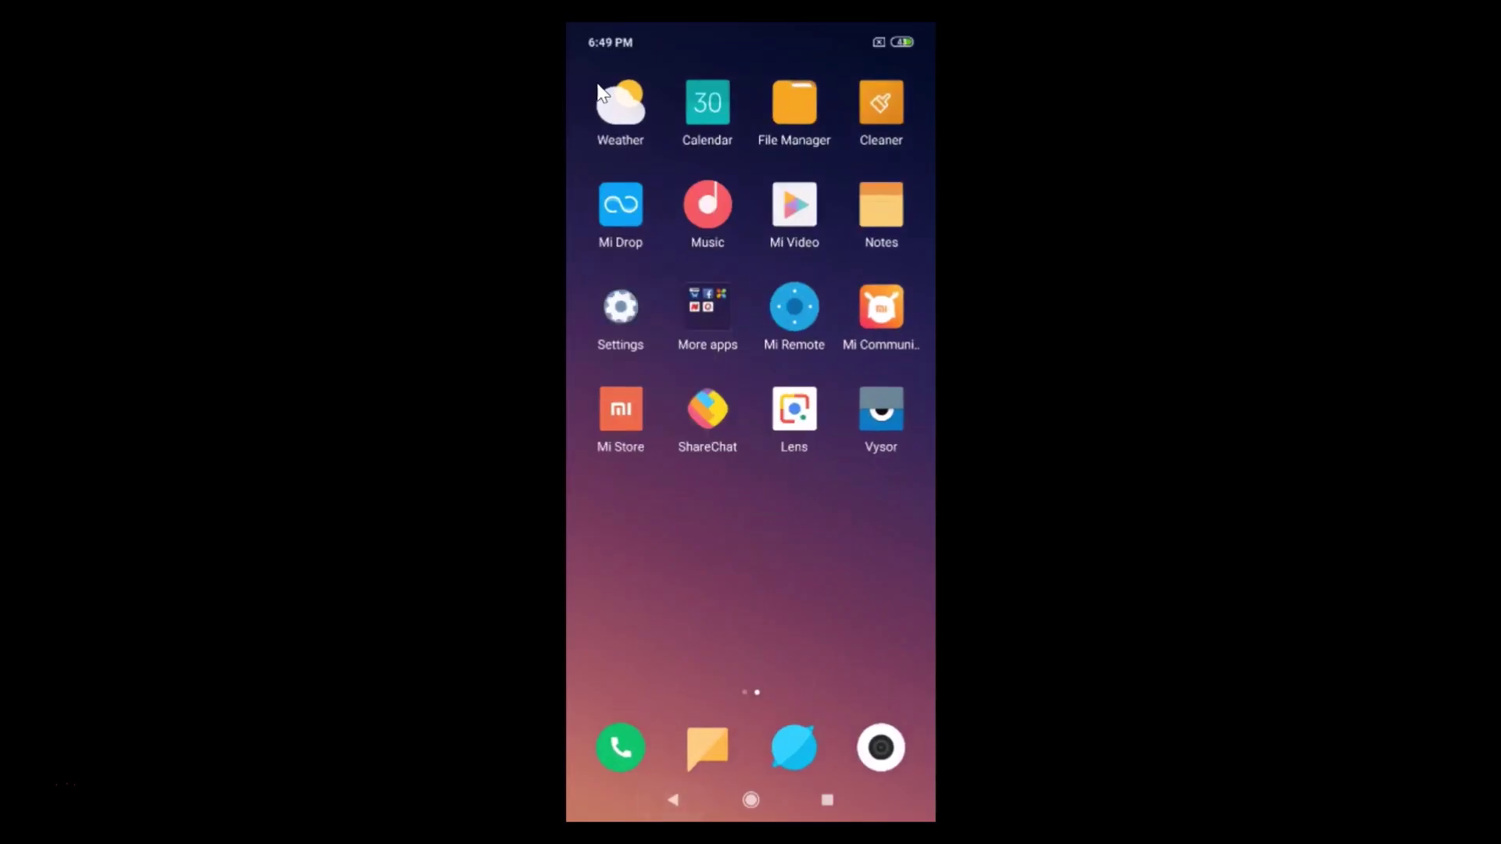
# - Launch Settings from the second home page and scroll down to System & device
pyautogui.scroll(1, 716, 427)
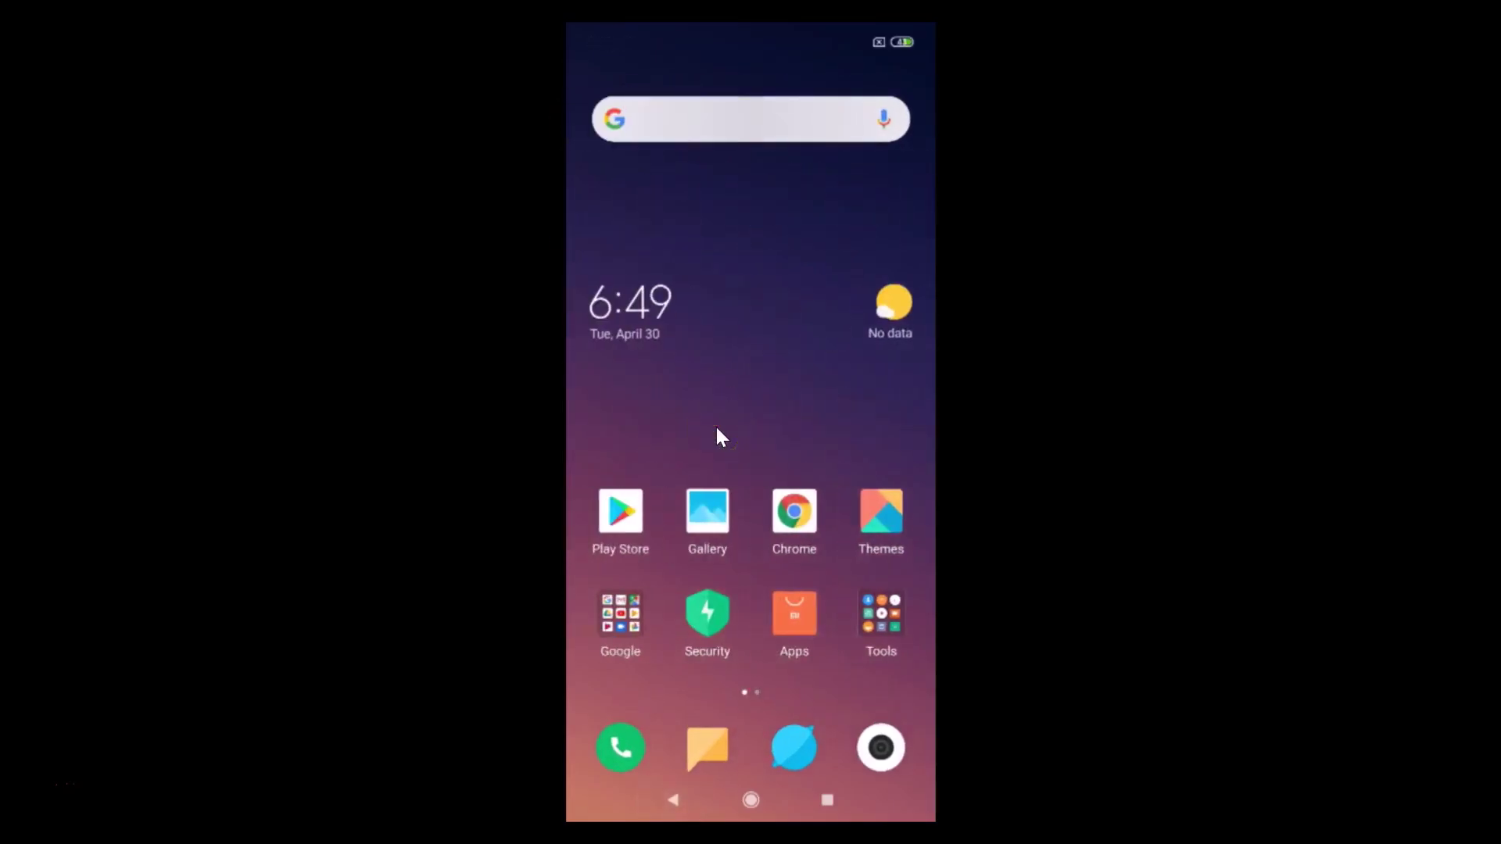
pyautogui.scroll(-1, 716, 429)
pyautogui.click(728, 423)
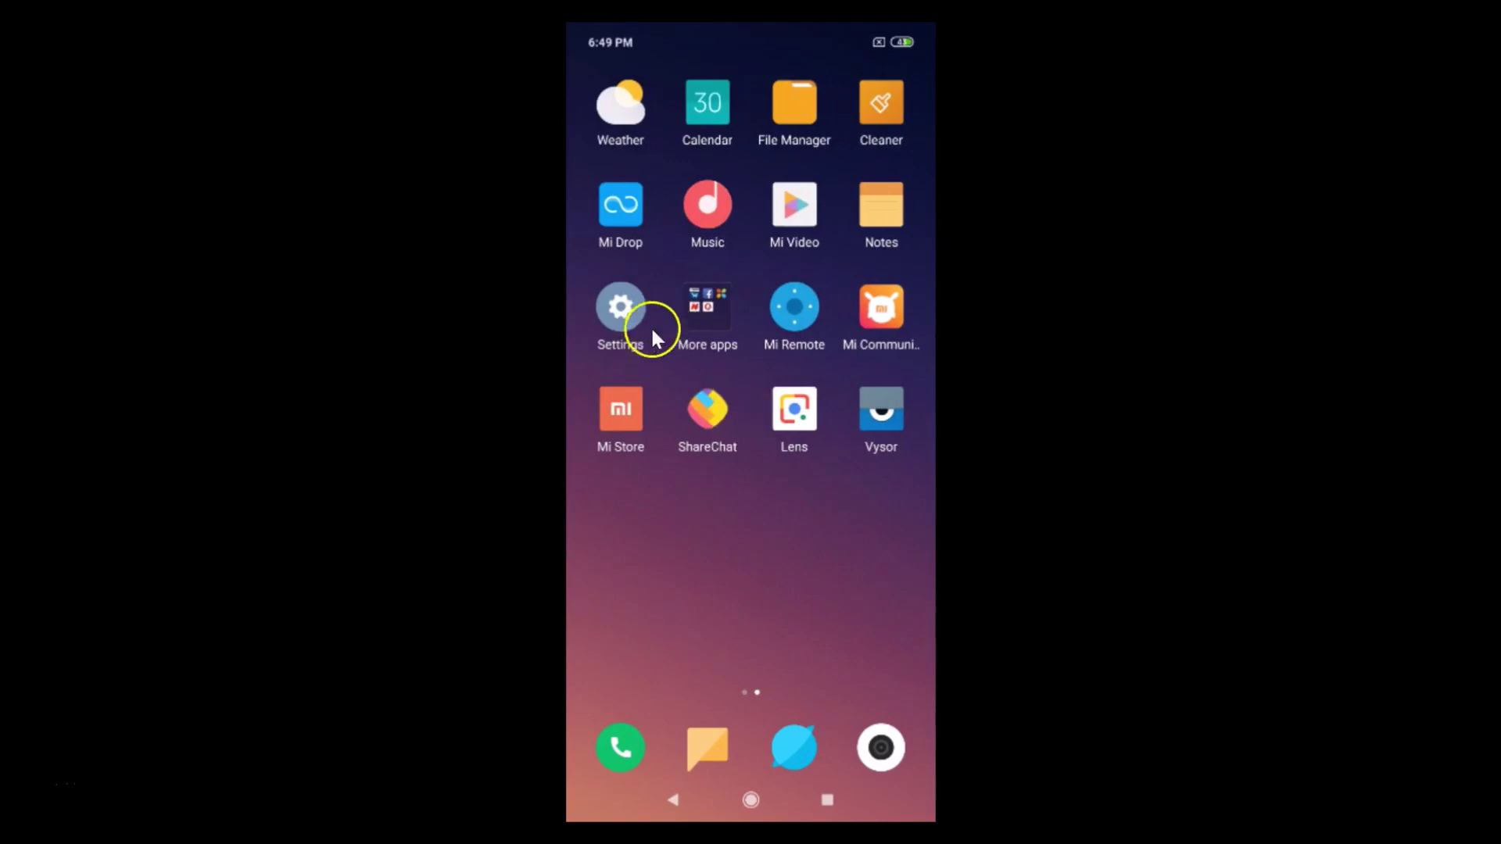
pyautogui.click(610, 313)
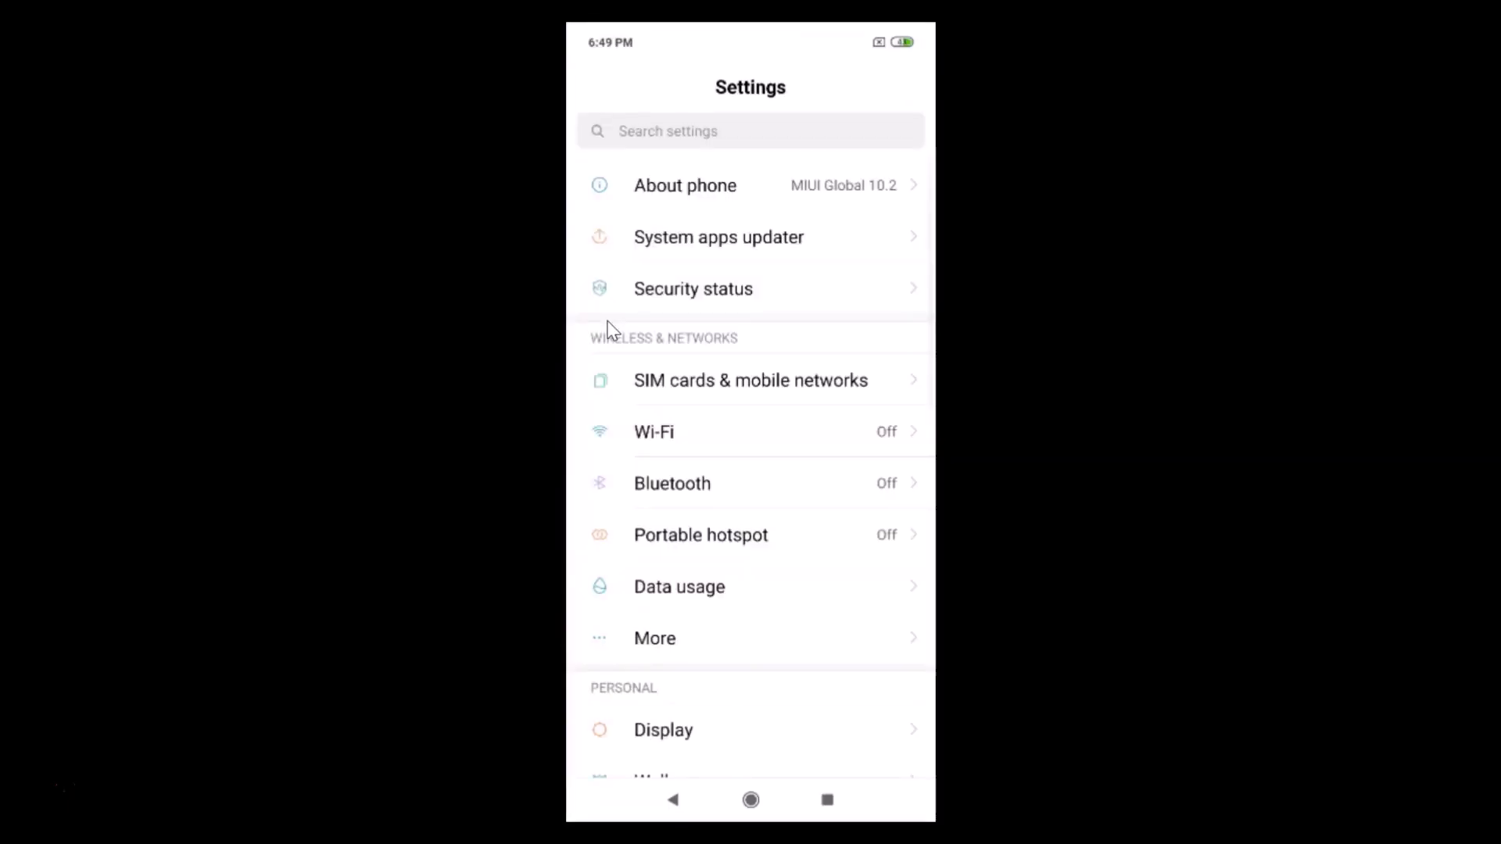
pyautogui.click(691, 395)
pyautogui.scroll(-5, 749, 415)
pyautogui.scroll(-3, 749, 414)
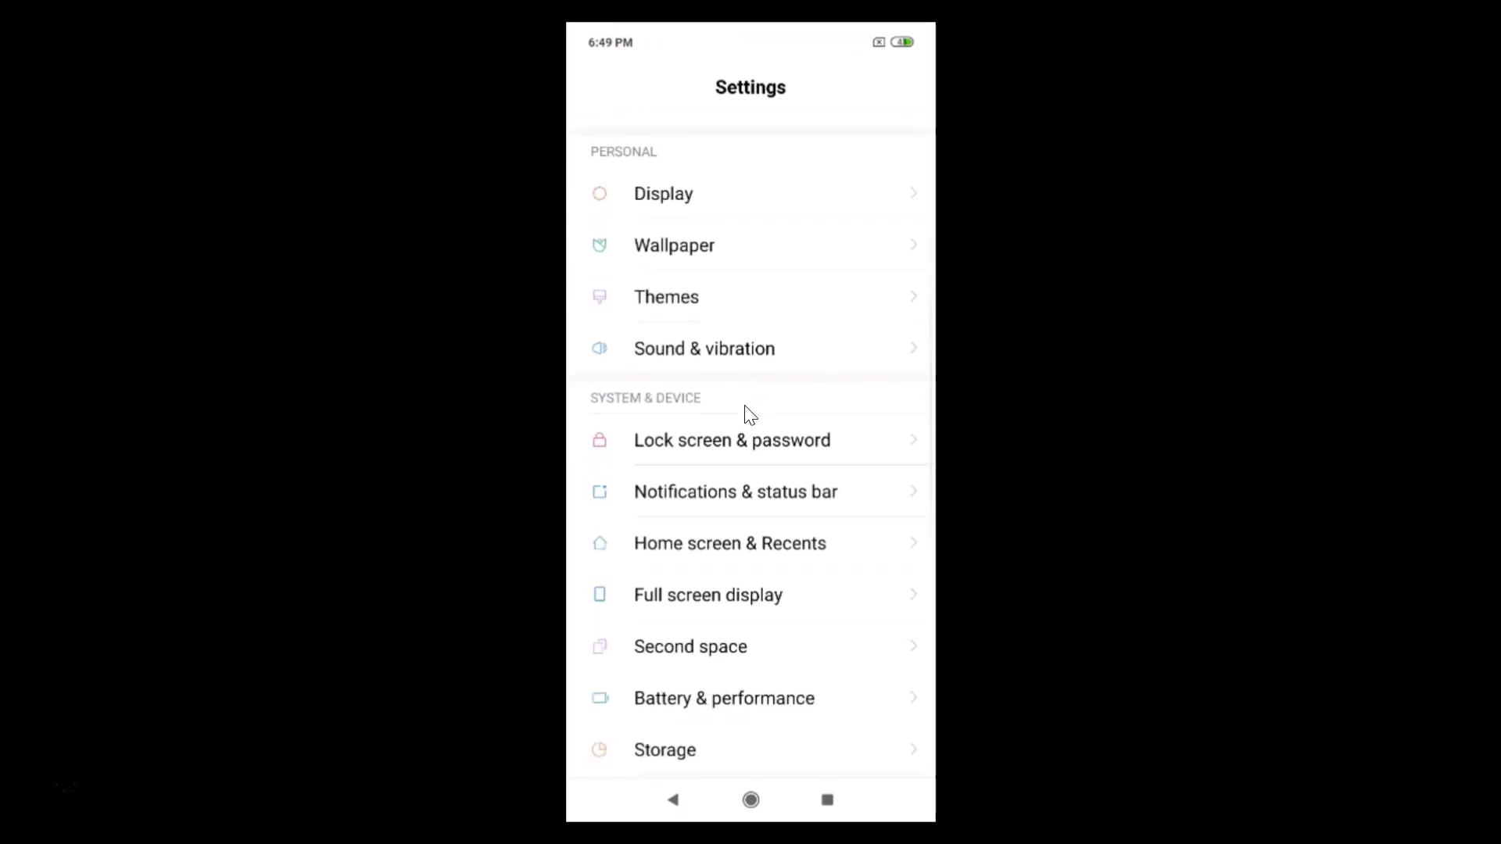
pyautogui.moveTo(667, 406)
pyautogui.mouseDown()
pyautogui.moveTo(623, 405)
pyautogui.moveTo(723, 414)
pyautogui.moveTo(629, 449)
pyautogui.moveTo(708, 437)
pyautogui.moveTo(709, 456)
pyautogui.moveTo(794, 452)
pyautogui.mouseUp()
# - Under Lock screen & password, switch on the Turn on Wallpaper Carousel toggle
pyautogui.click(794, 451)
pyautogui.click(743, 521)
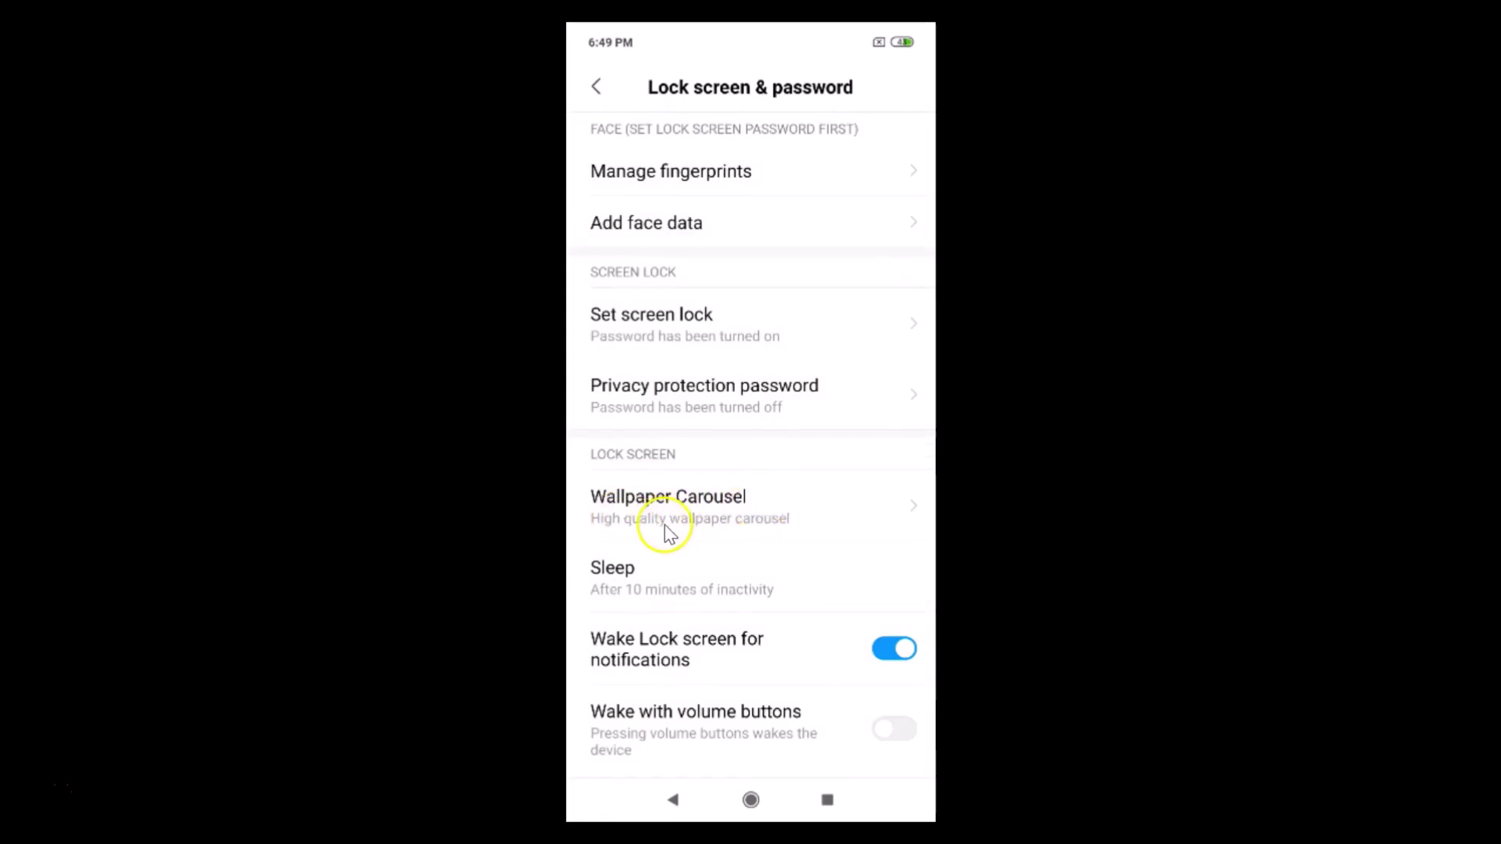
pyautogui.click(740, 529)
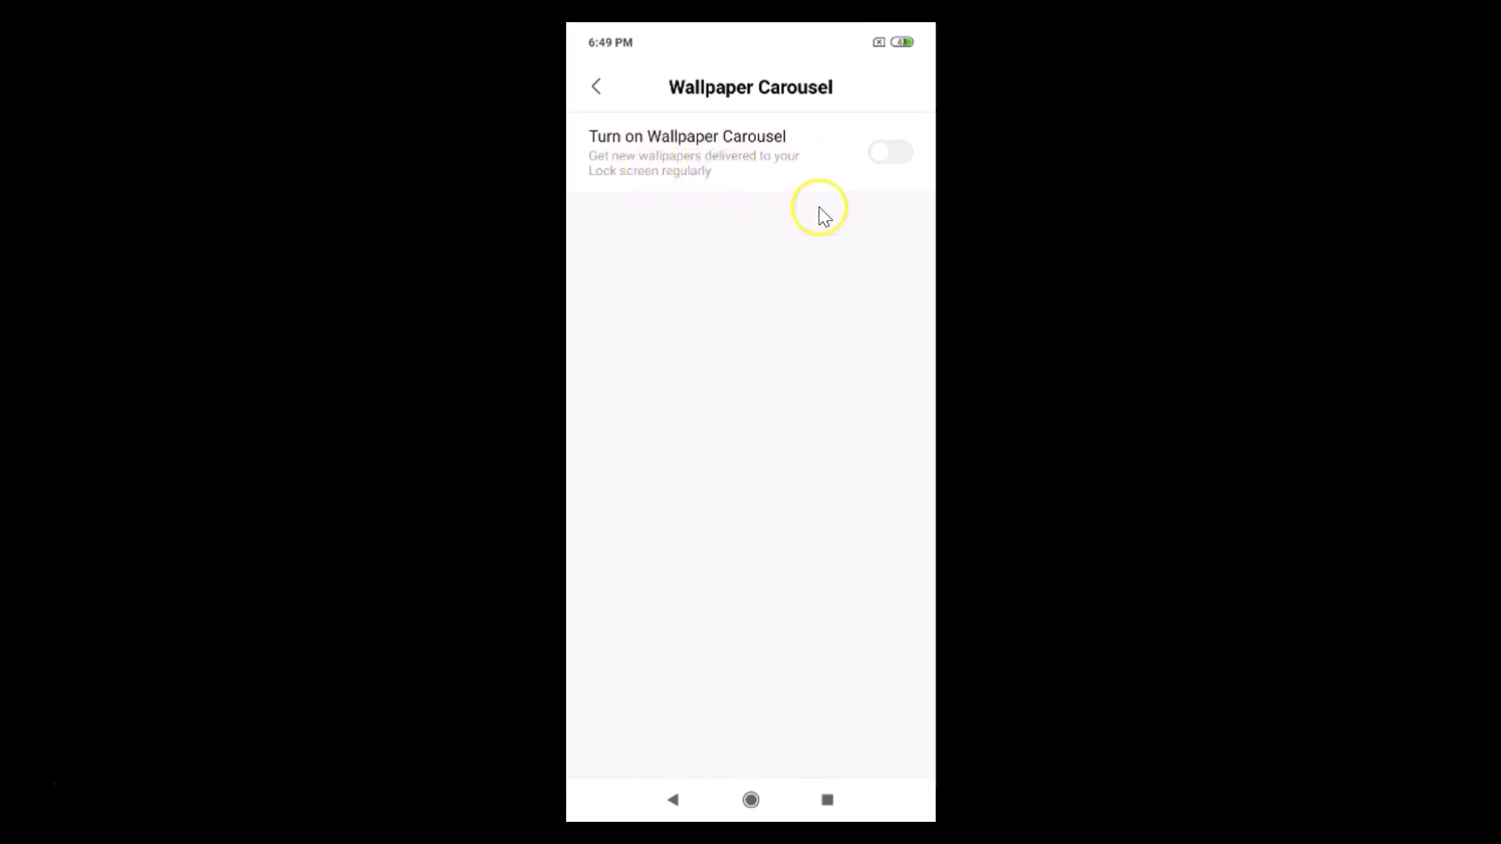
pyautogui.click(899, 162)
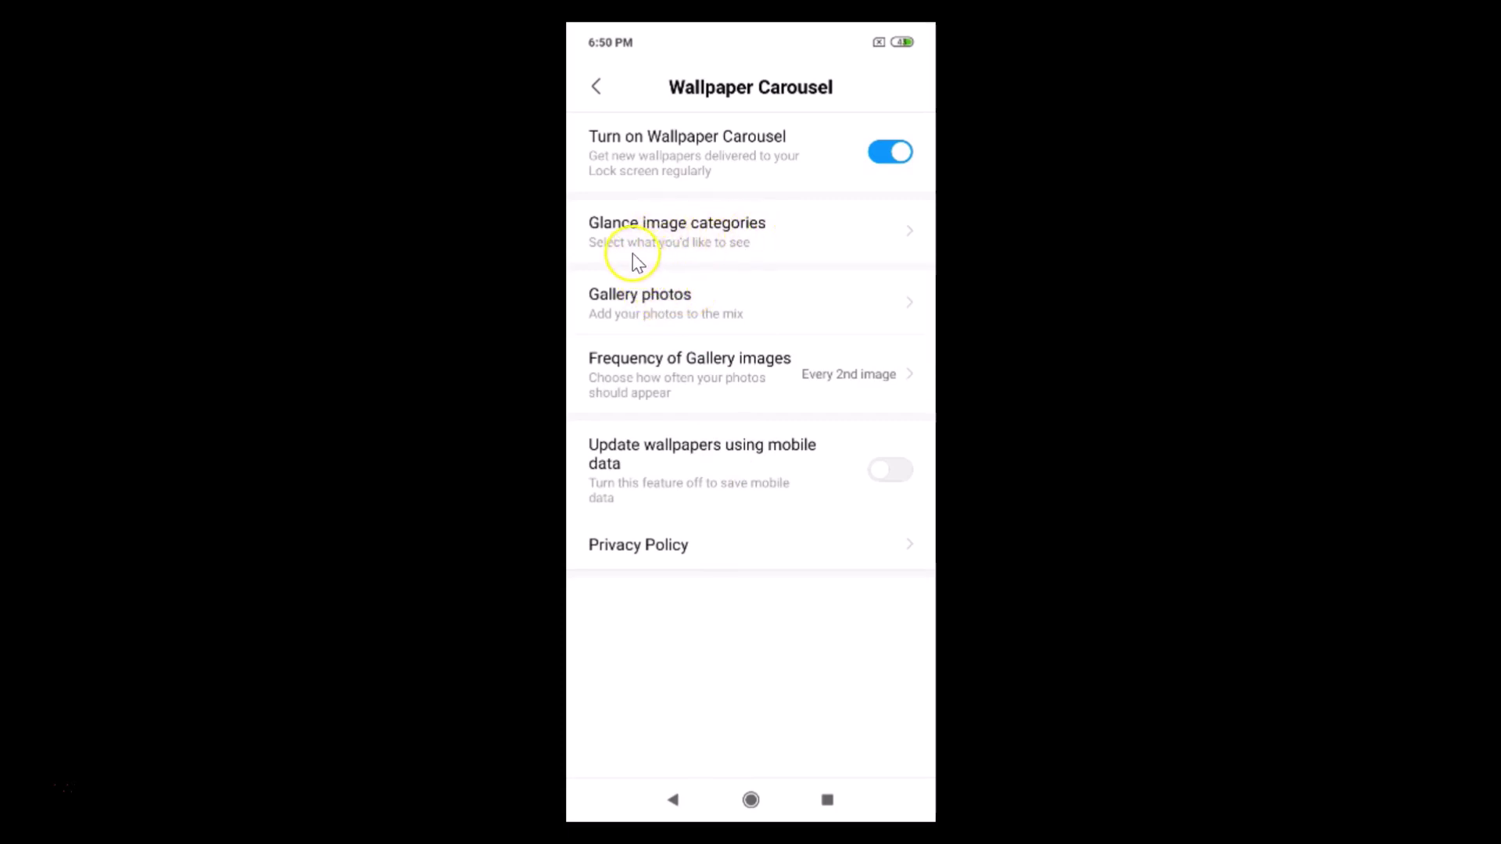
# - Browse the Glance categories, follow Health and Fitness, and return to Wallpaper Carousel
pyautogui.click(777, 256)
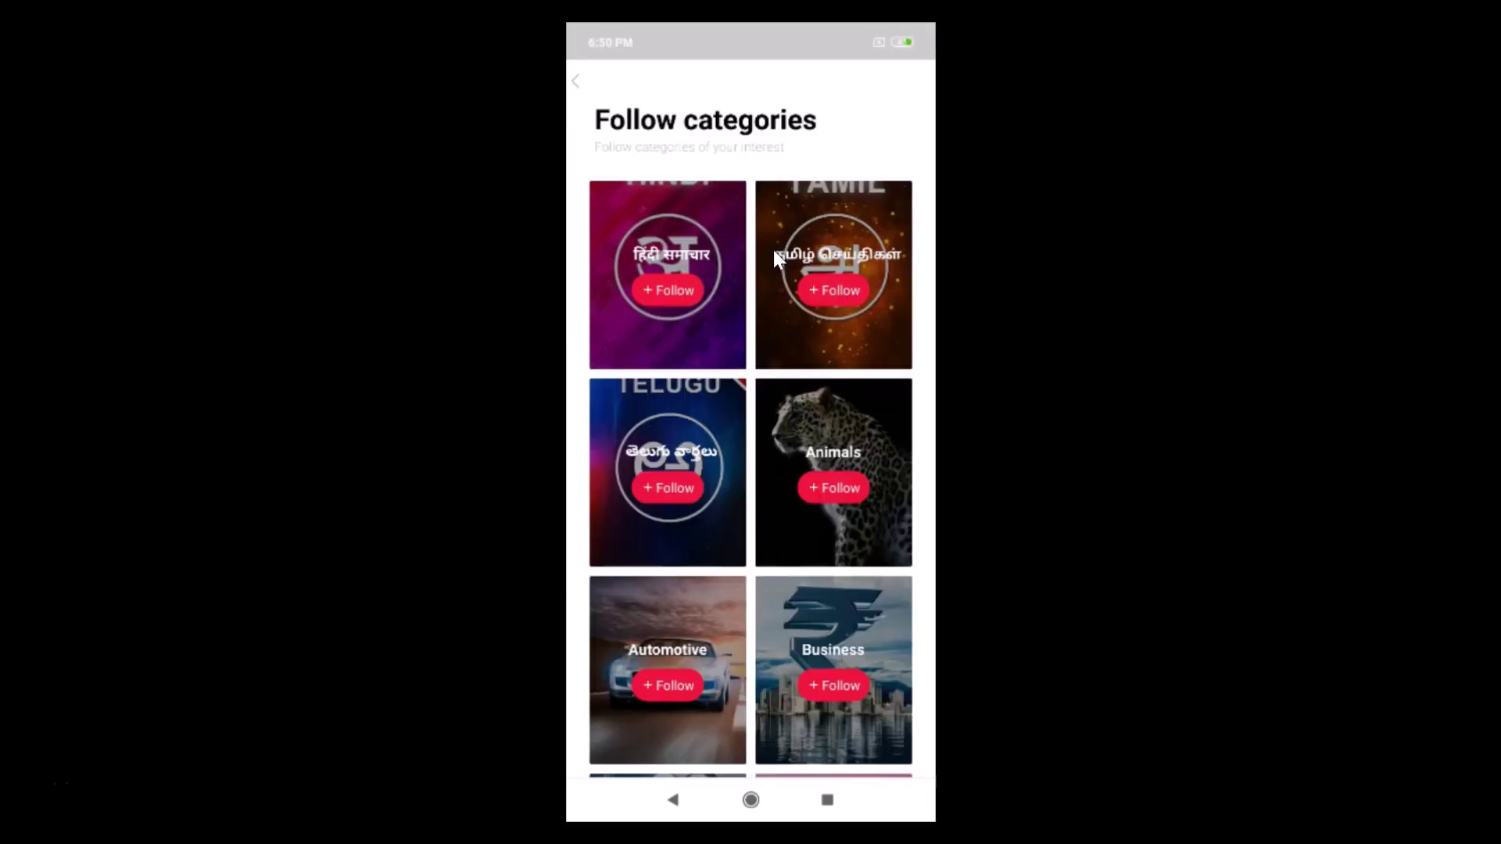
pyautogui.scroll(-3, 776, 257)
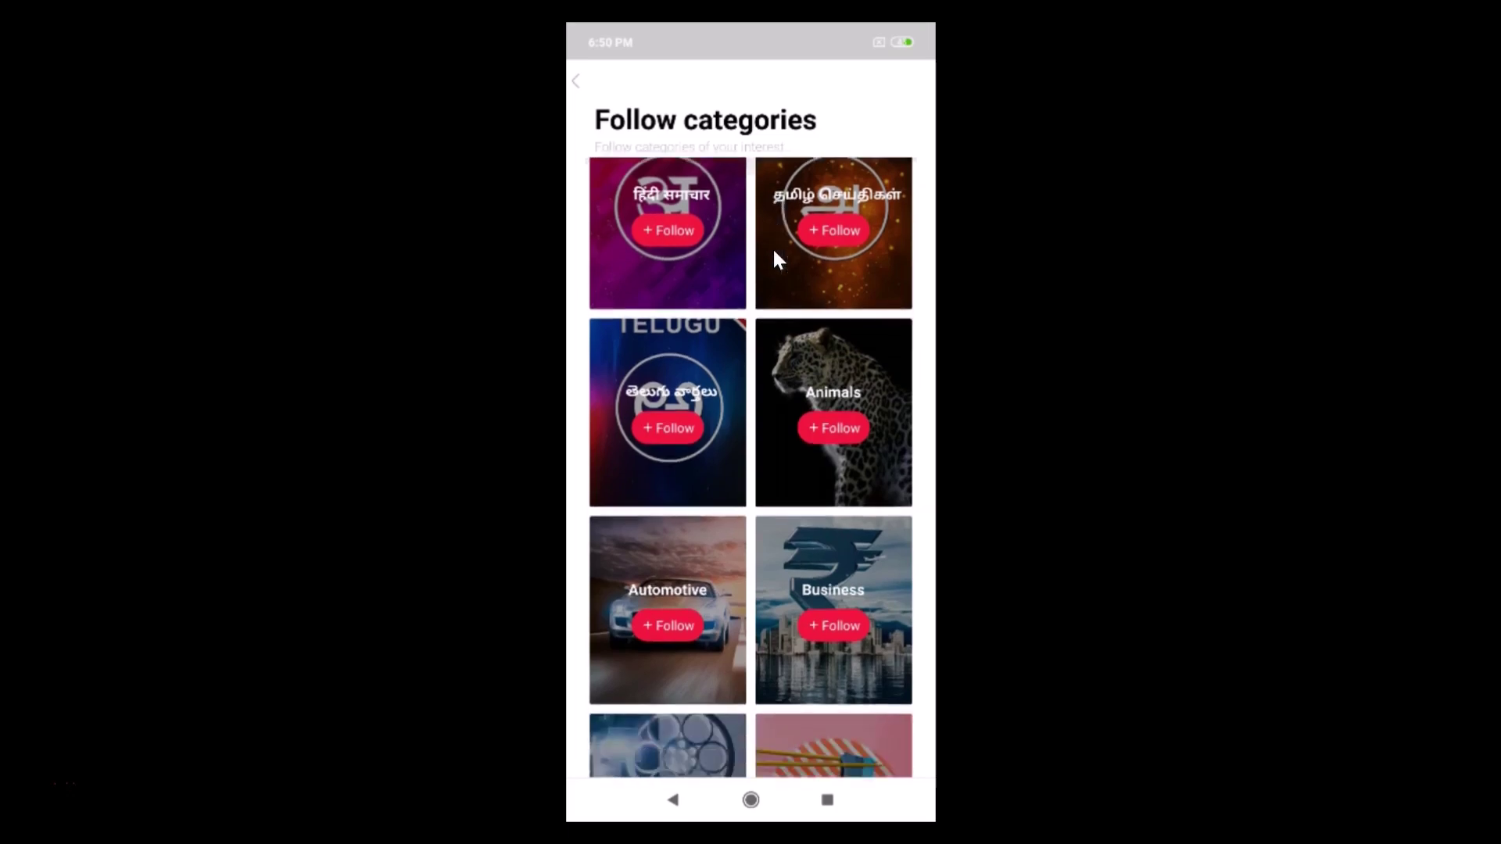
pyautogui.scroll(-6, 775, 254)
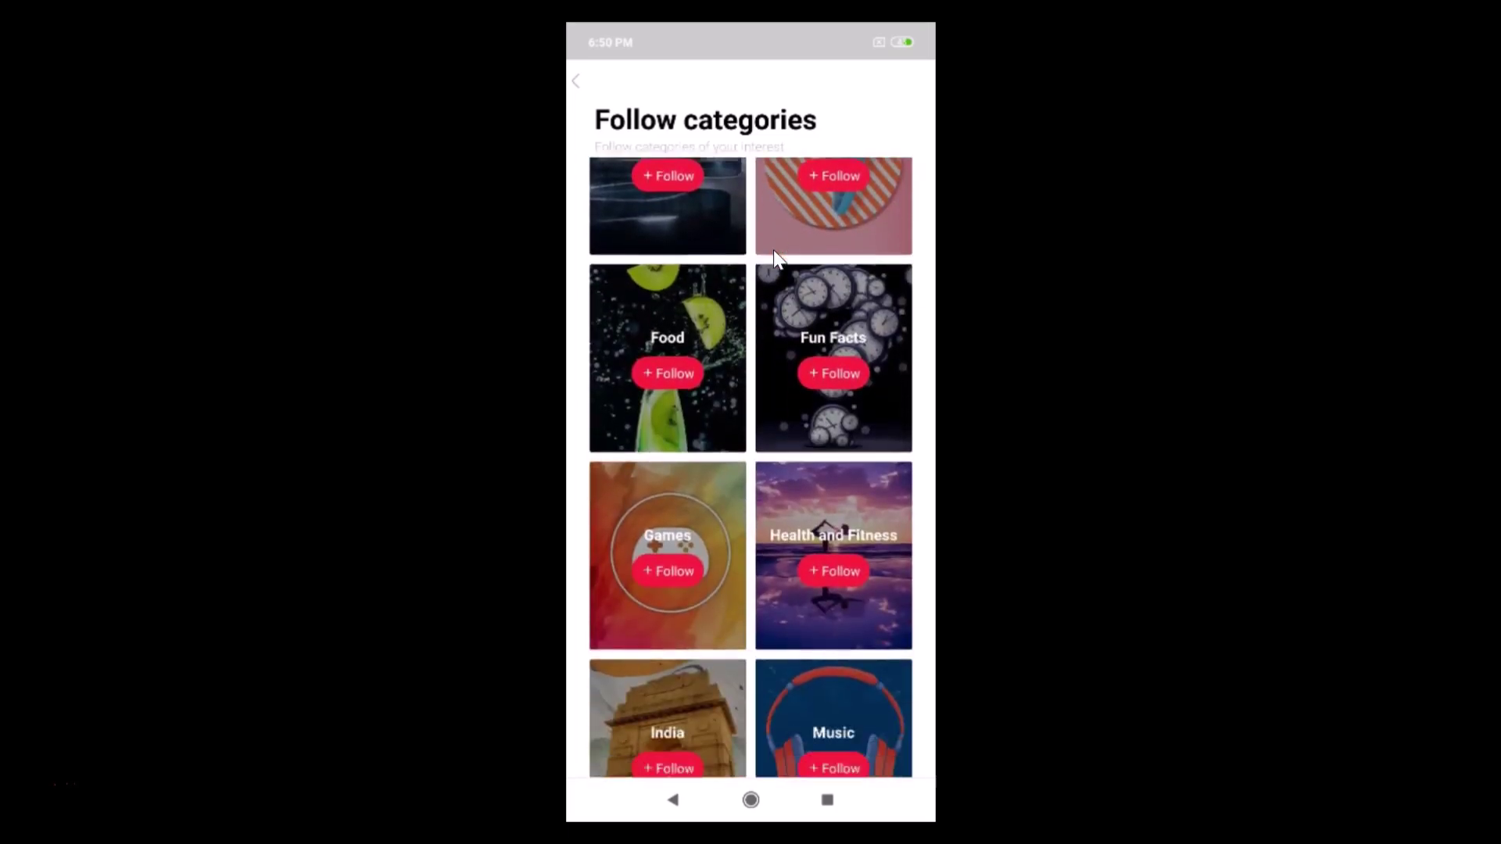
pyautogui.scroll(-5, 774, 251)
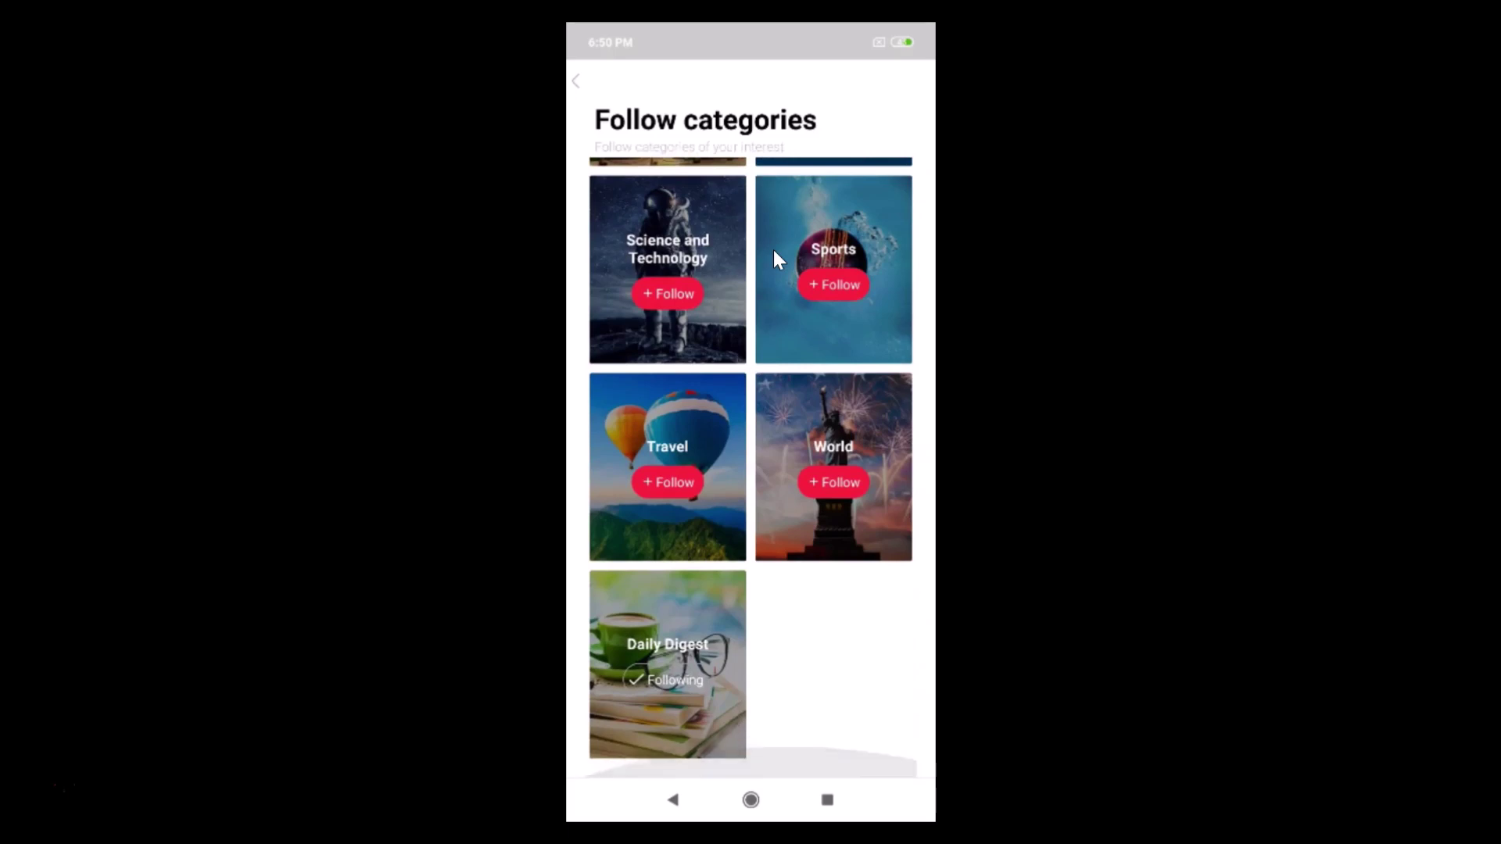
pyautogui.scroll(1, 772, 247)
pyautogui.scroll(5, 774, 252)
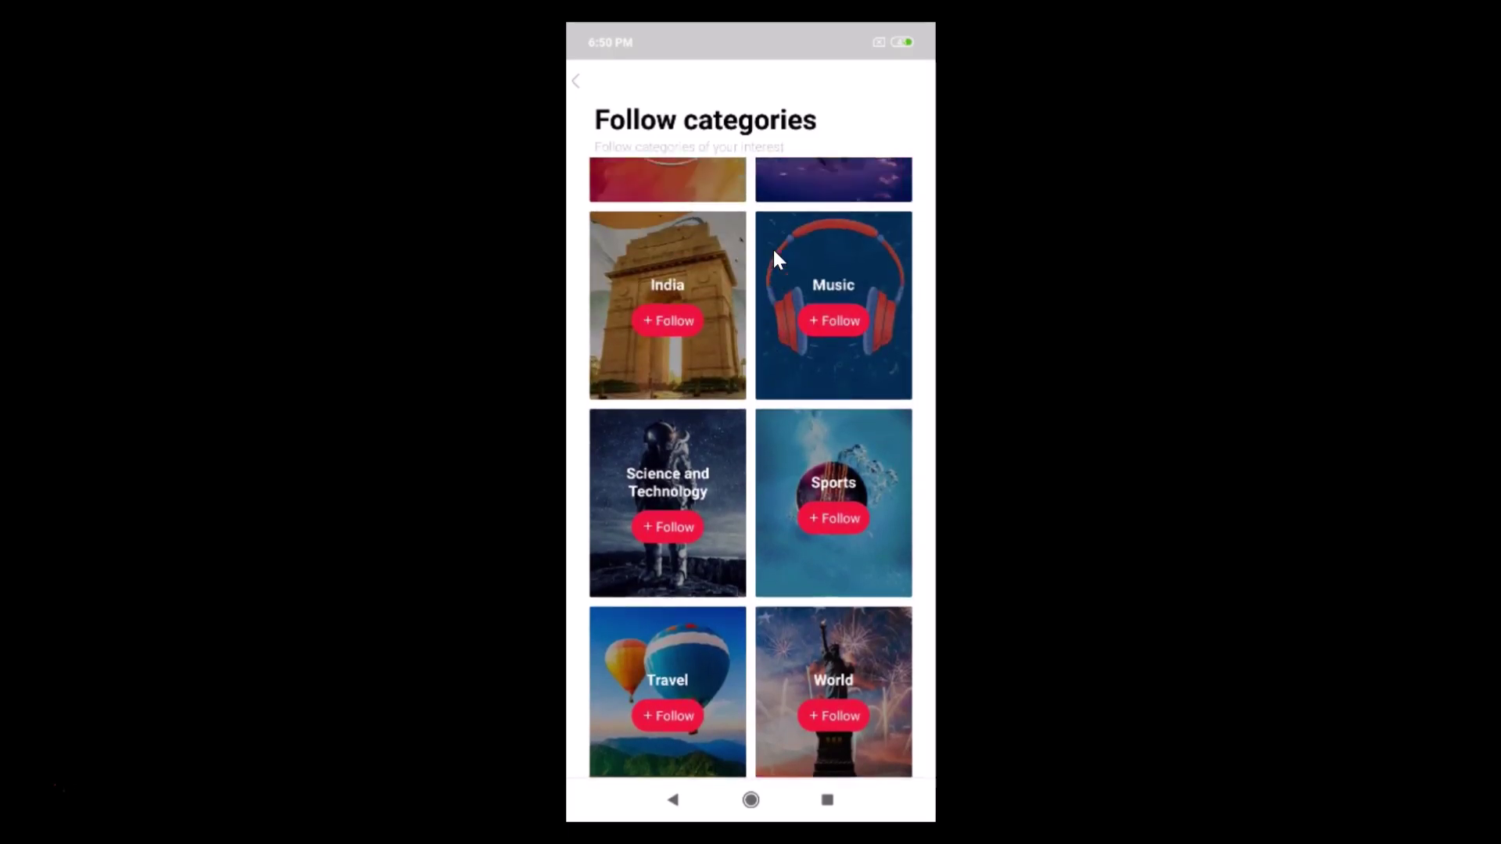
pyautogui.scroll(-5, 772, 247)
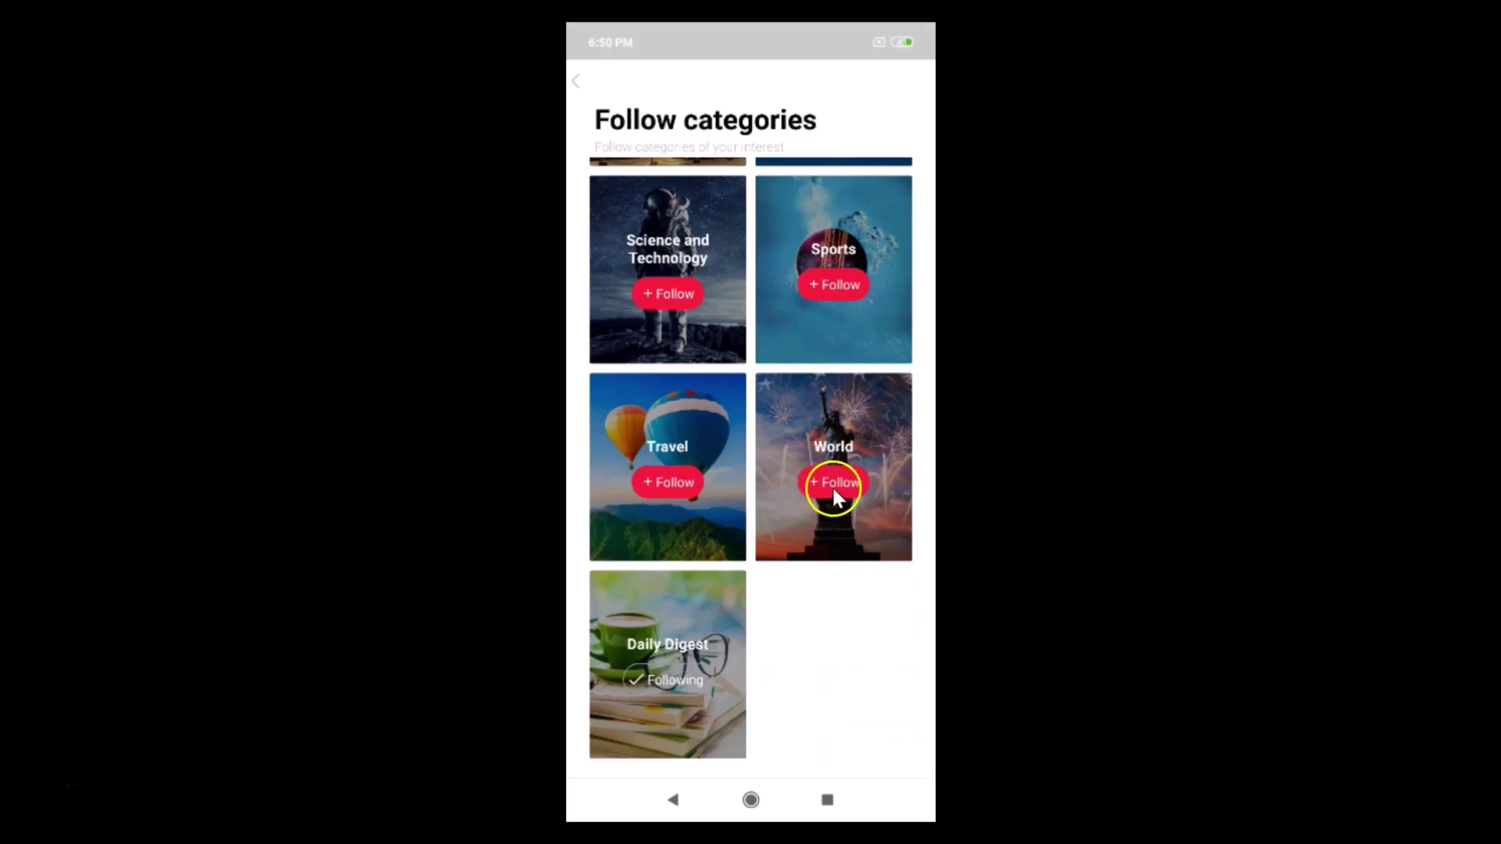
pyautogui.scroll(3, 808, 437)
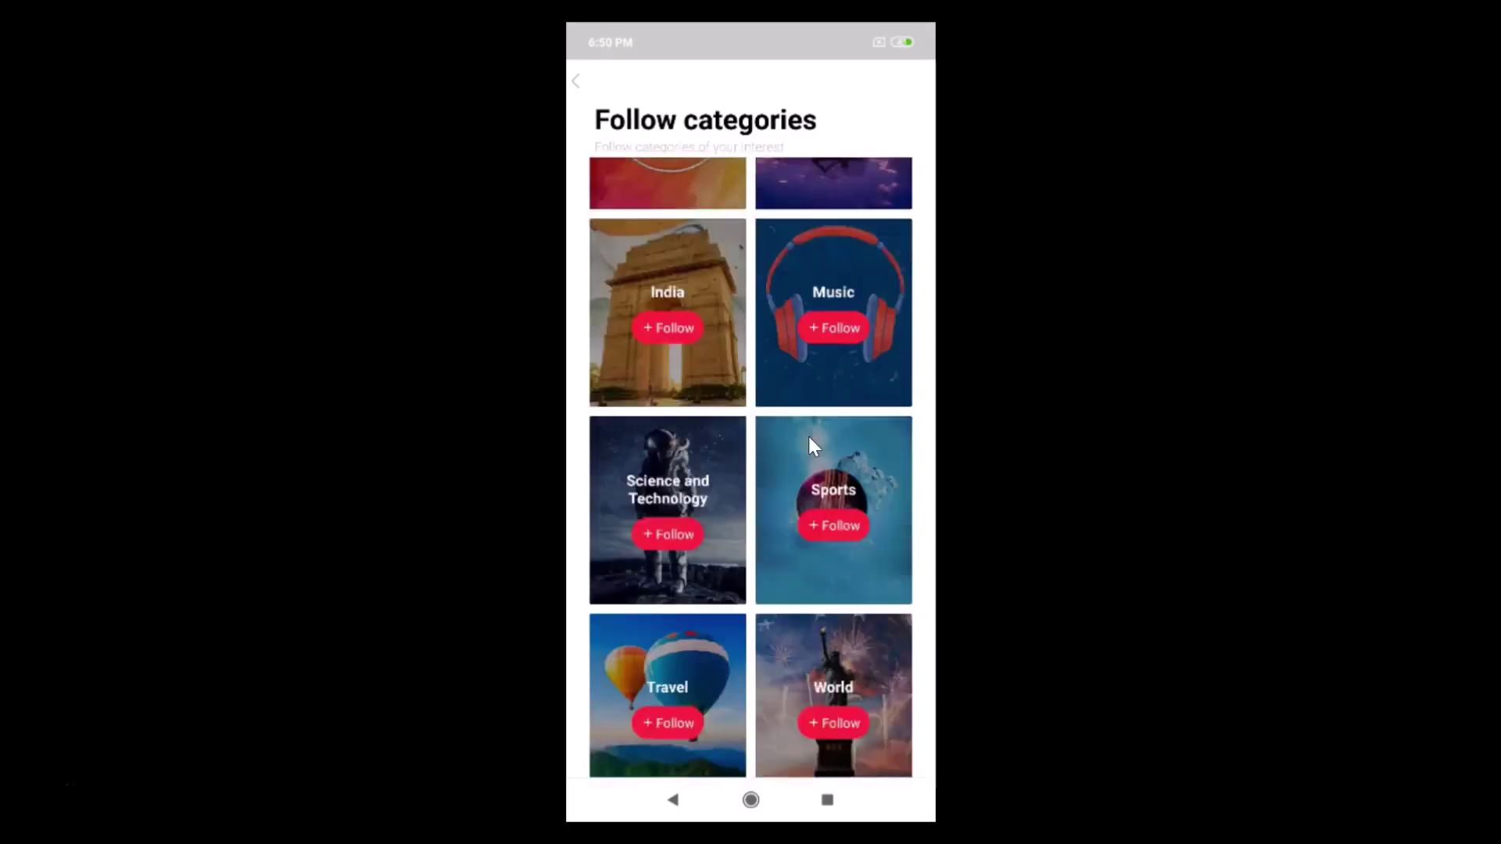
pyautogui.scroll(3, 809, 436)
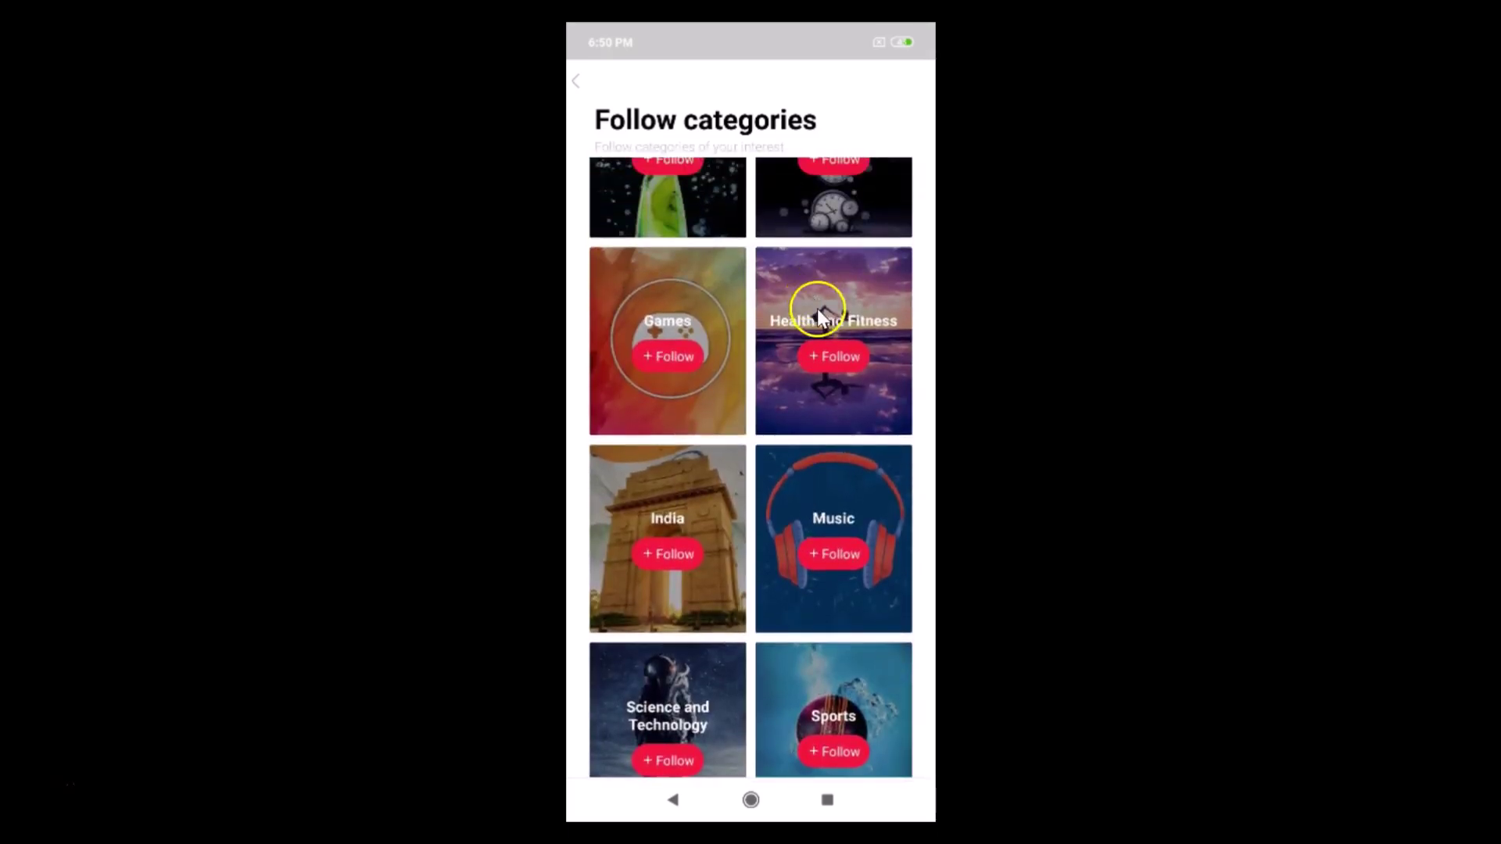
pyautogui.click(835, 361)
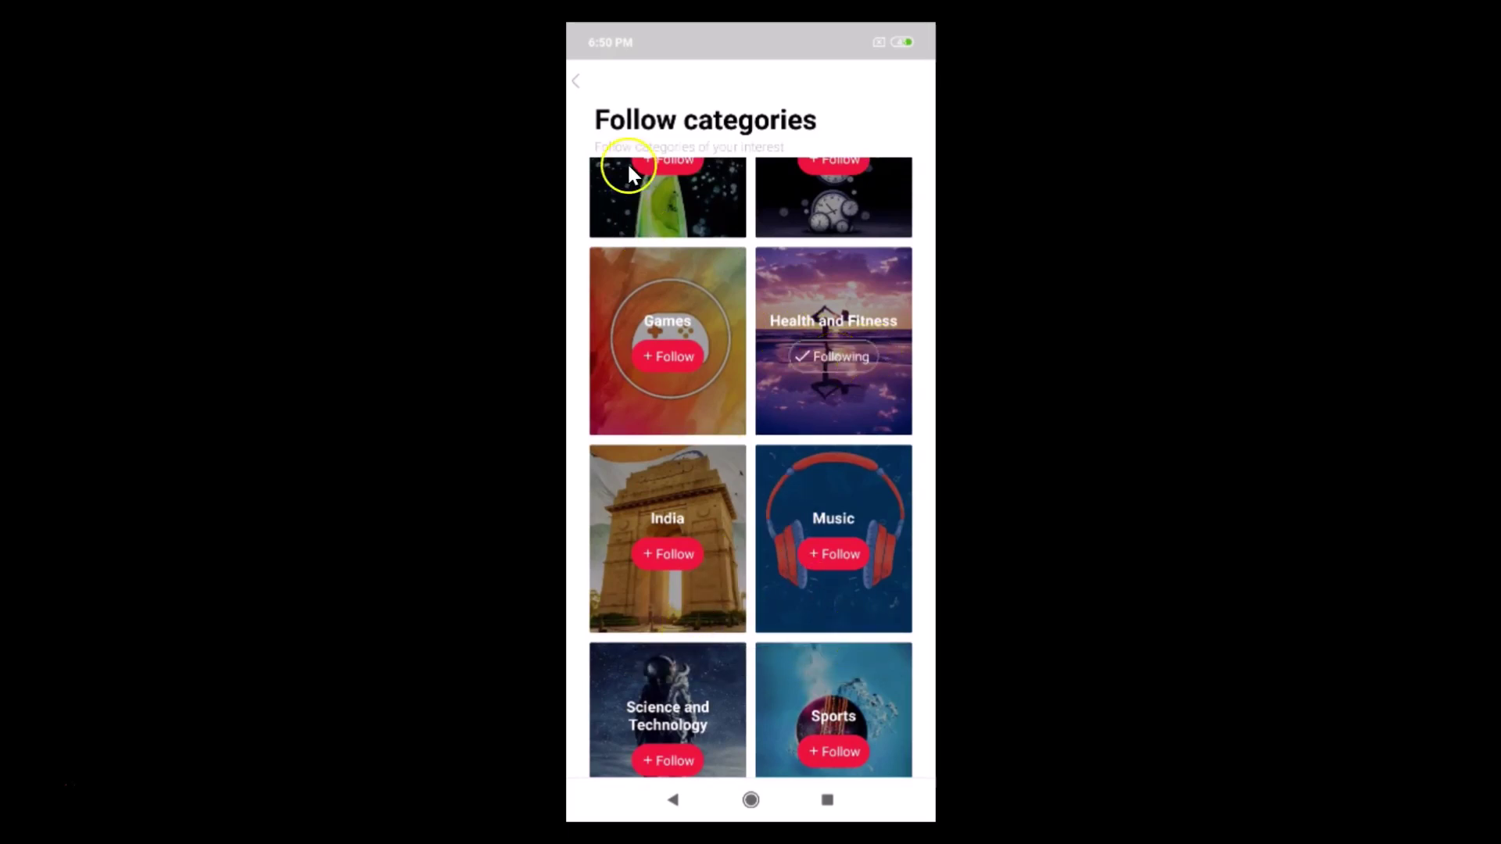
pyautogui.click(582, 86)
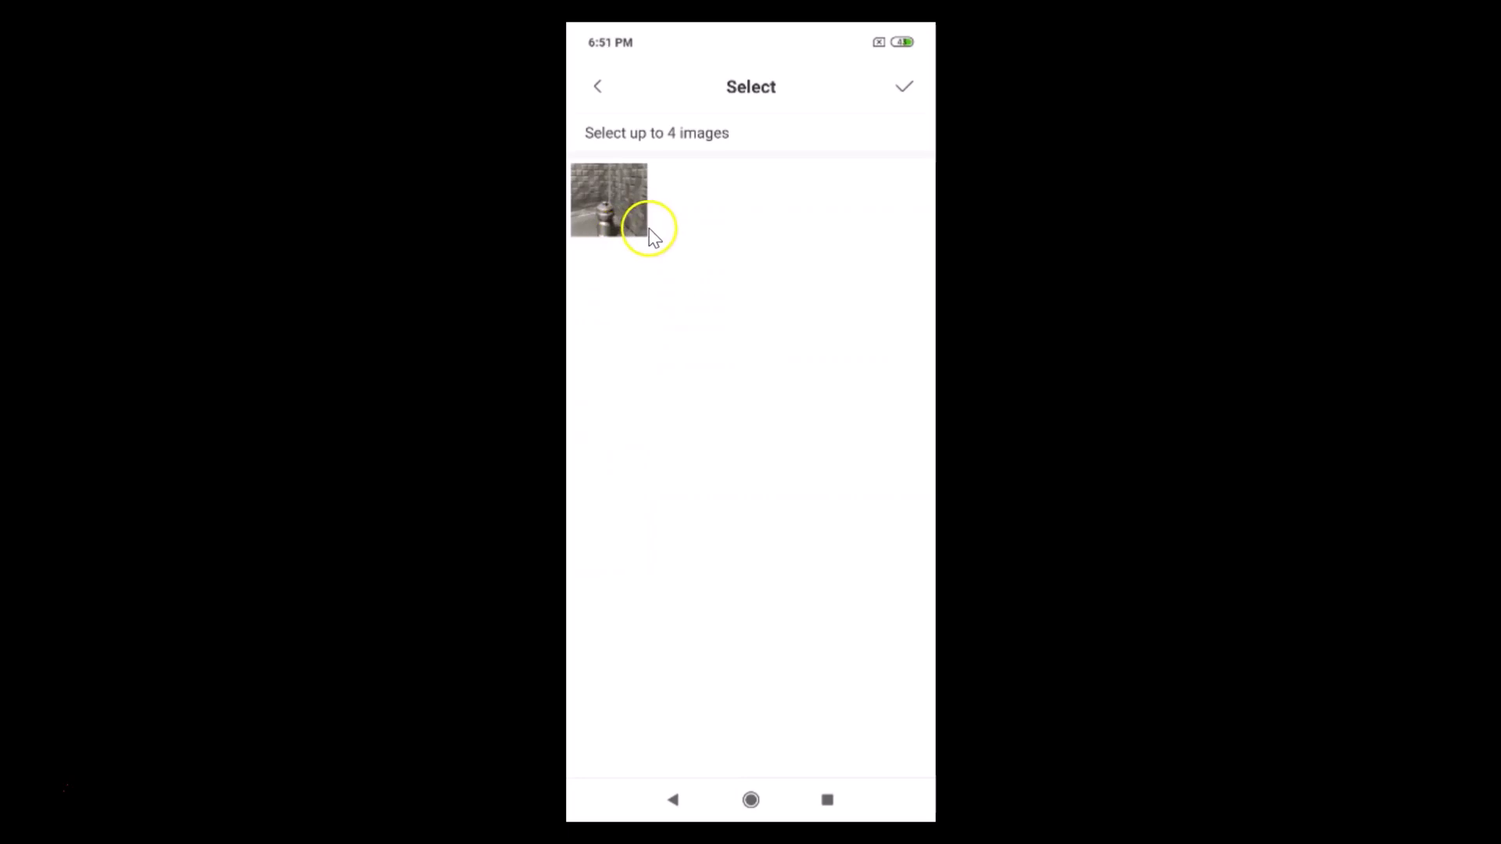
# - Select a gallery photo thumbnail and confirm it with the check mark
pyautogui.click(630, 213)
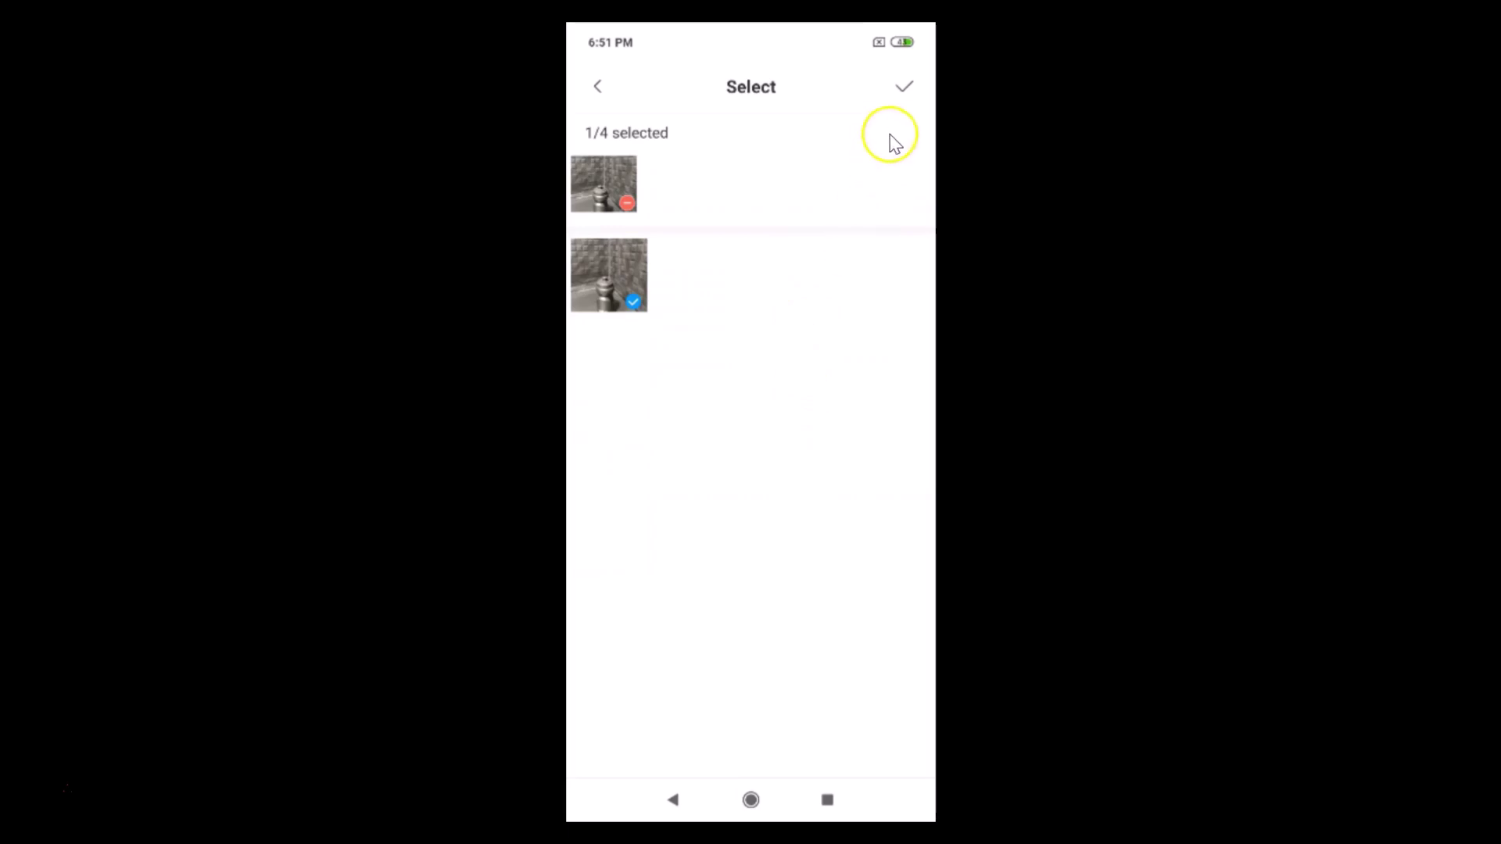
pyautogui.click(903, 93)
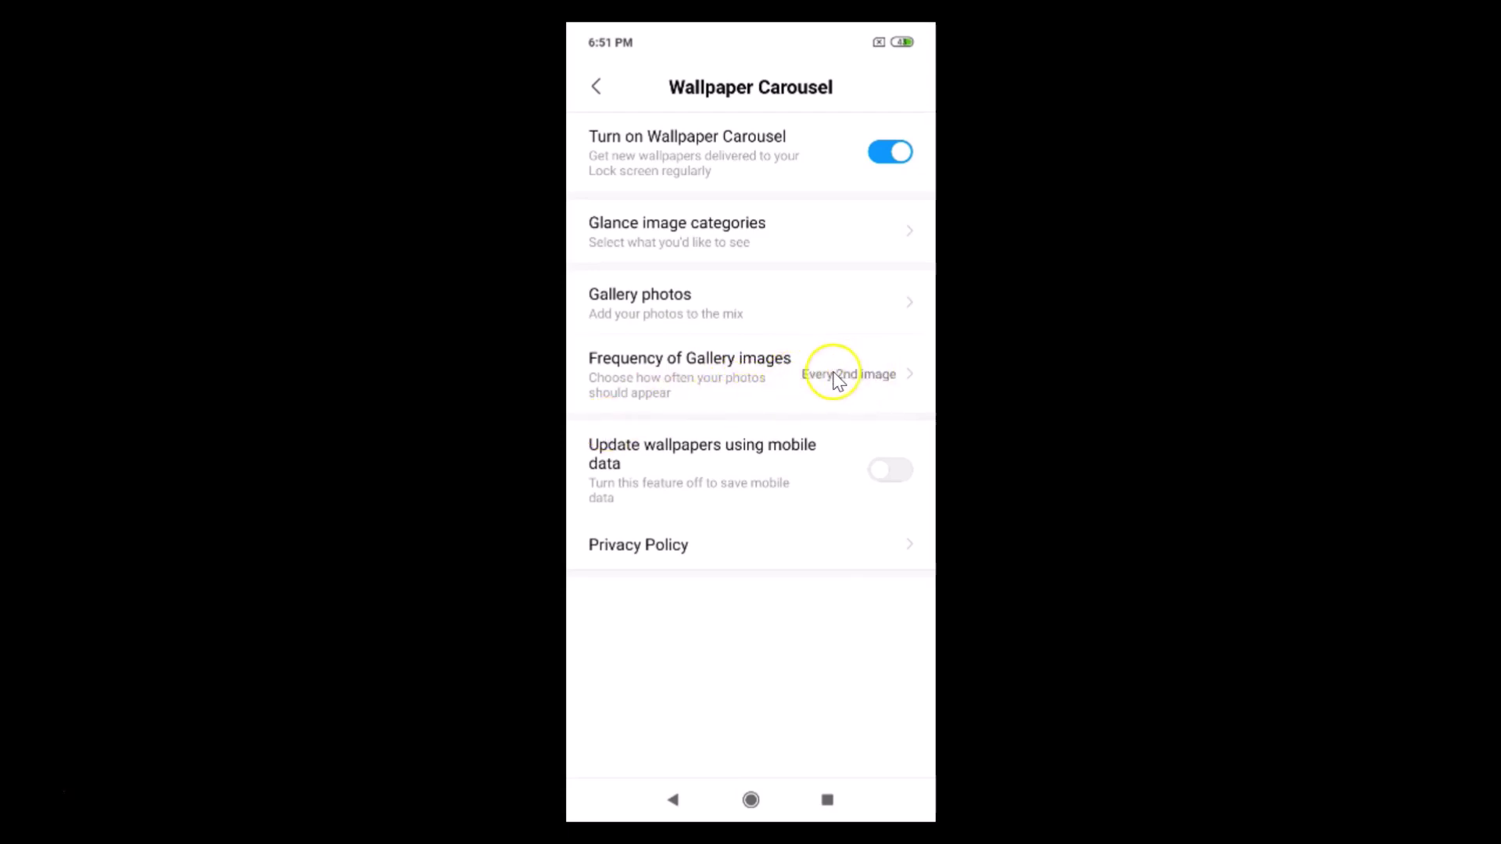
# - Leave Gallery images frequency unchanged and turn on Update wallpapers using mobile data
pyautogui.click(803, 384)
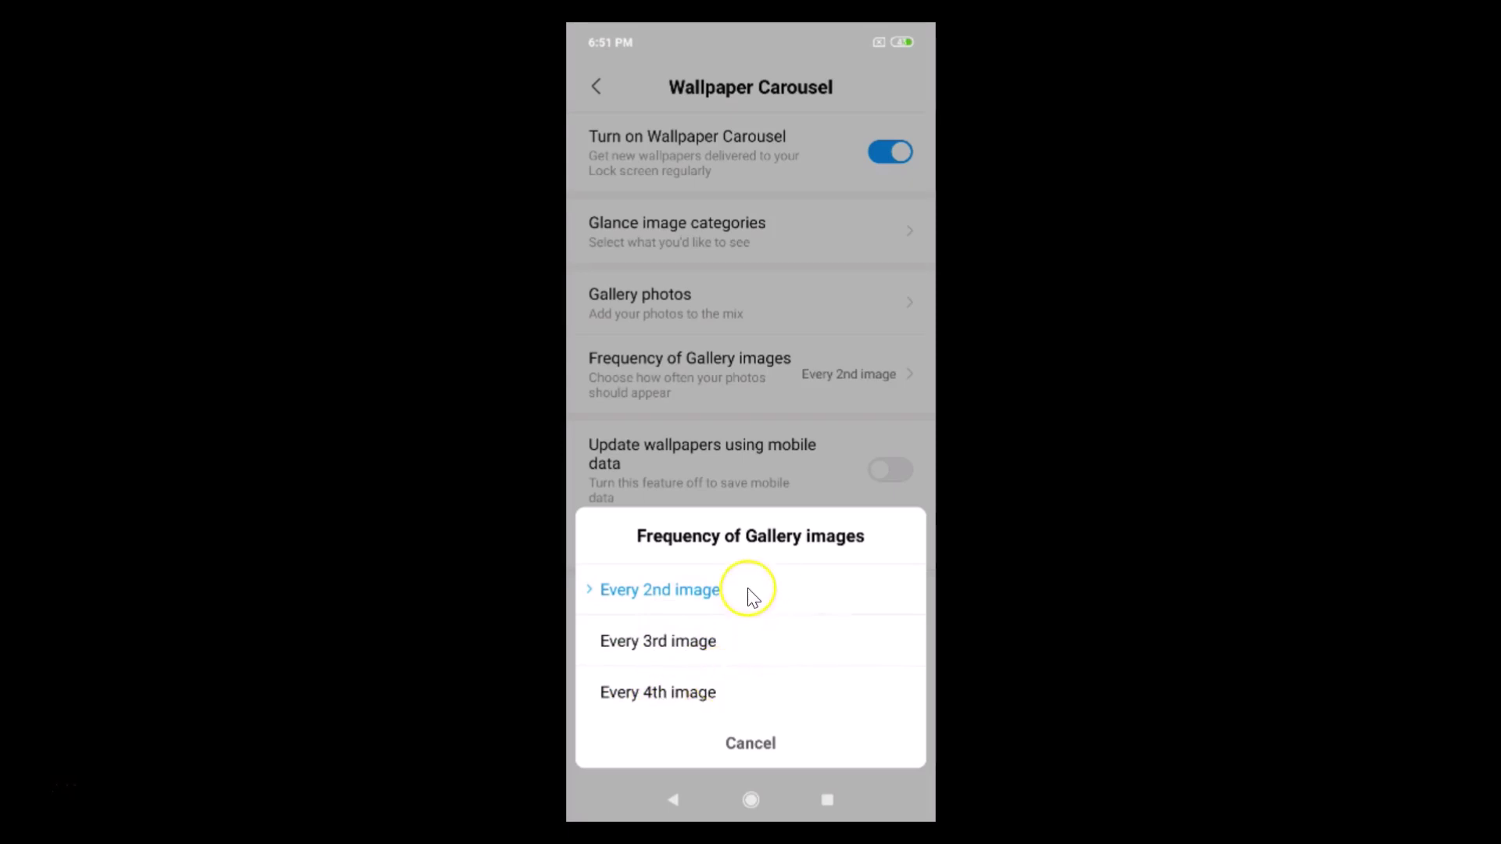
pyautogui.click(763, 753)
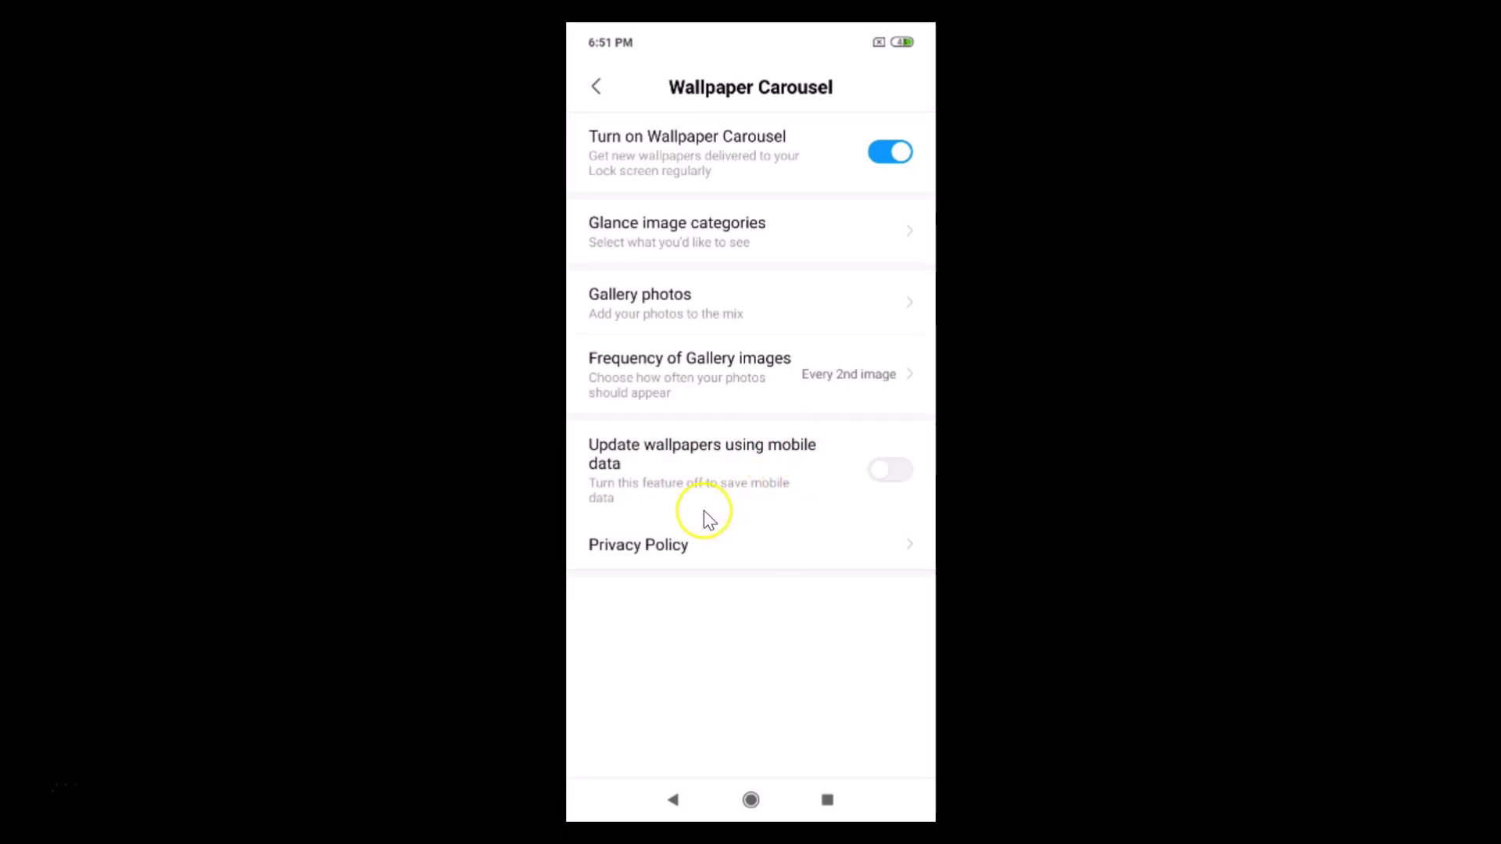
pyautogui.click(899, 470)
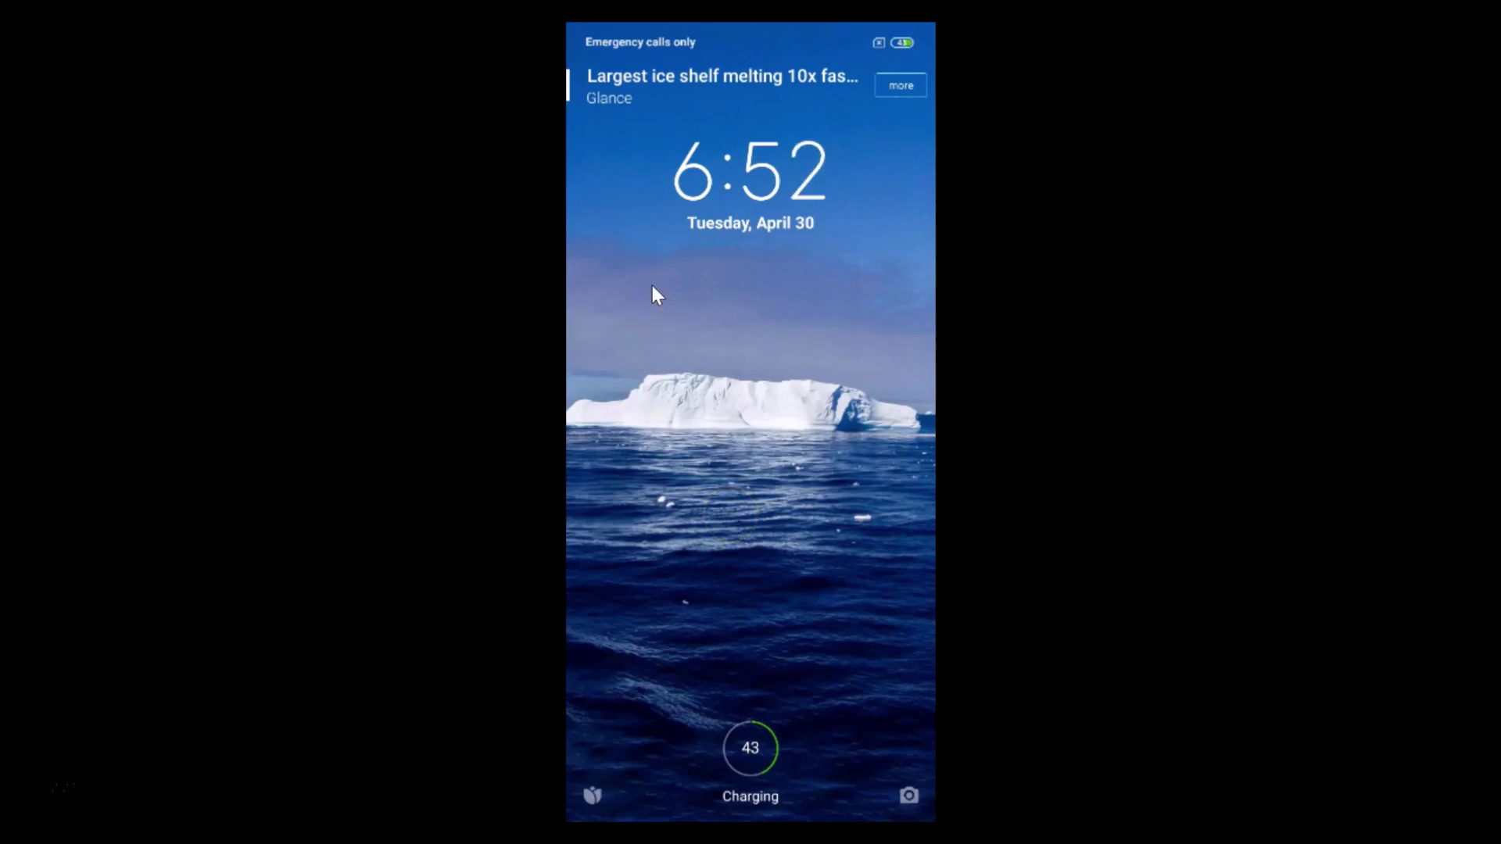
# - Open the lock screen Glance story, advance through five stories, then go back one
pyautogui.click(611, 168)
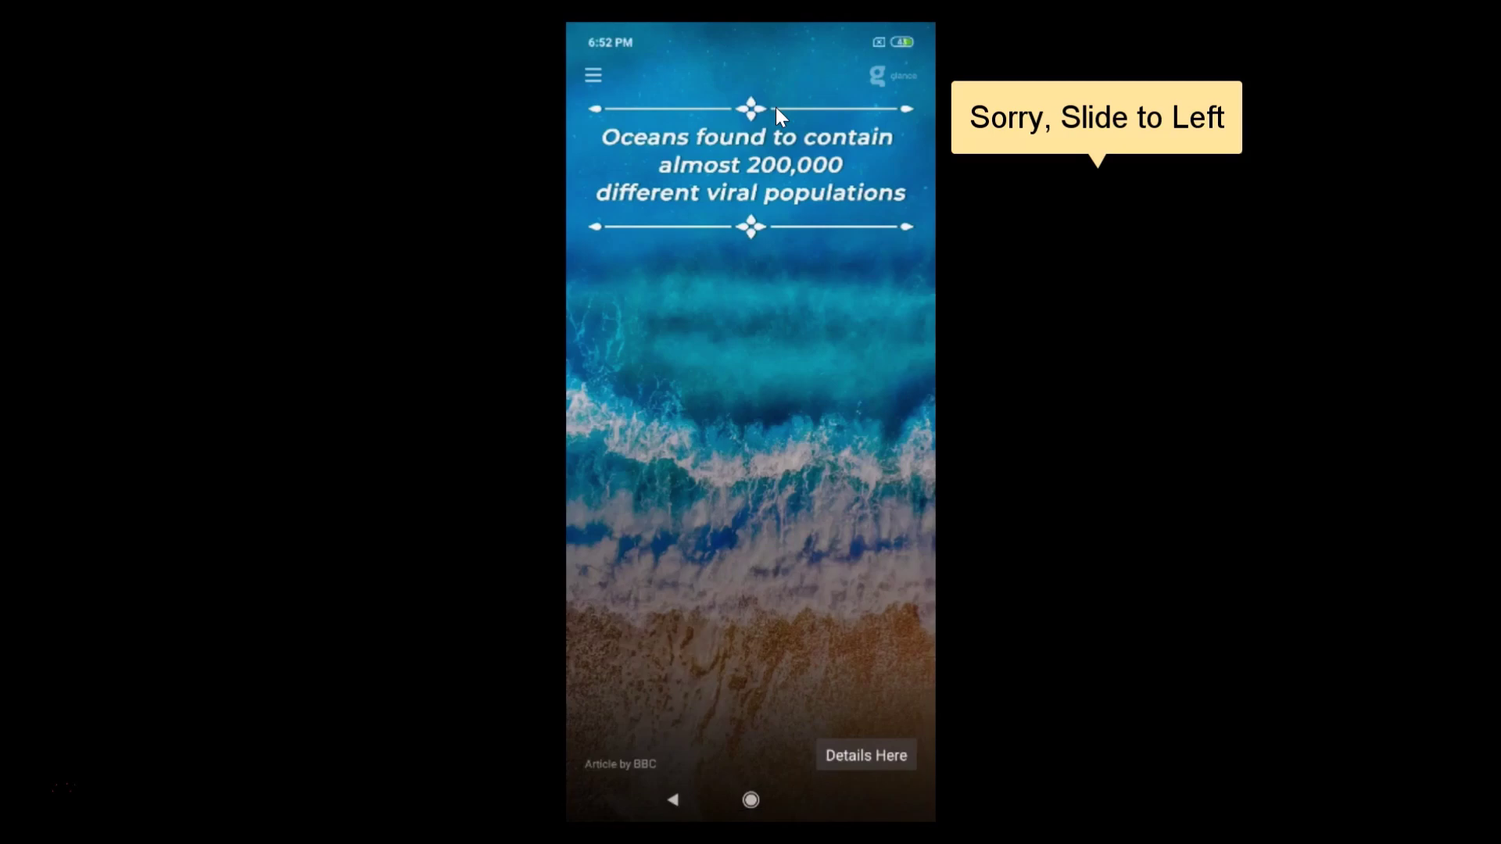
pyautogui.moveTo(851, 435); pyautogui.dragTo(786, 461)
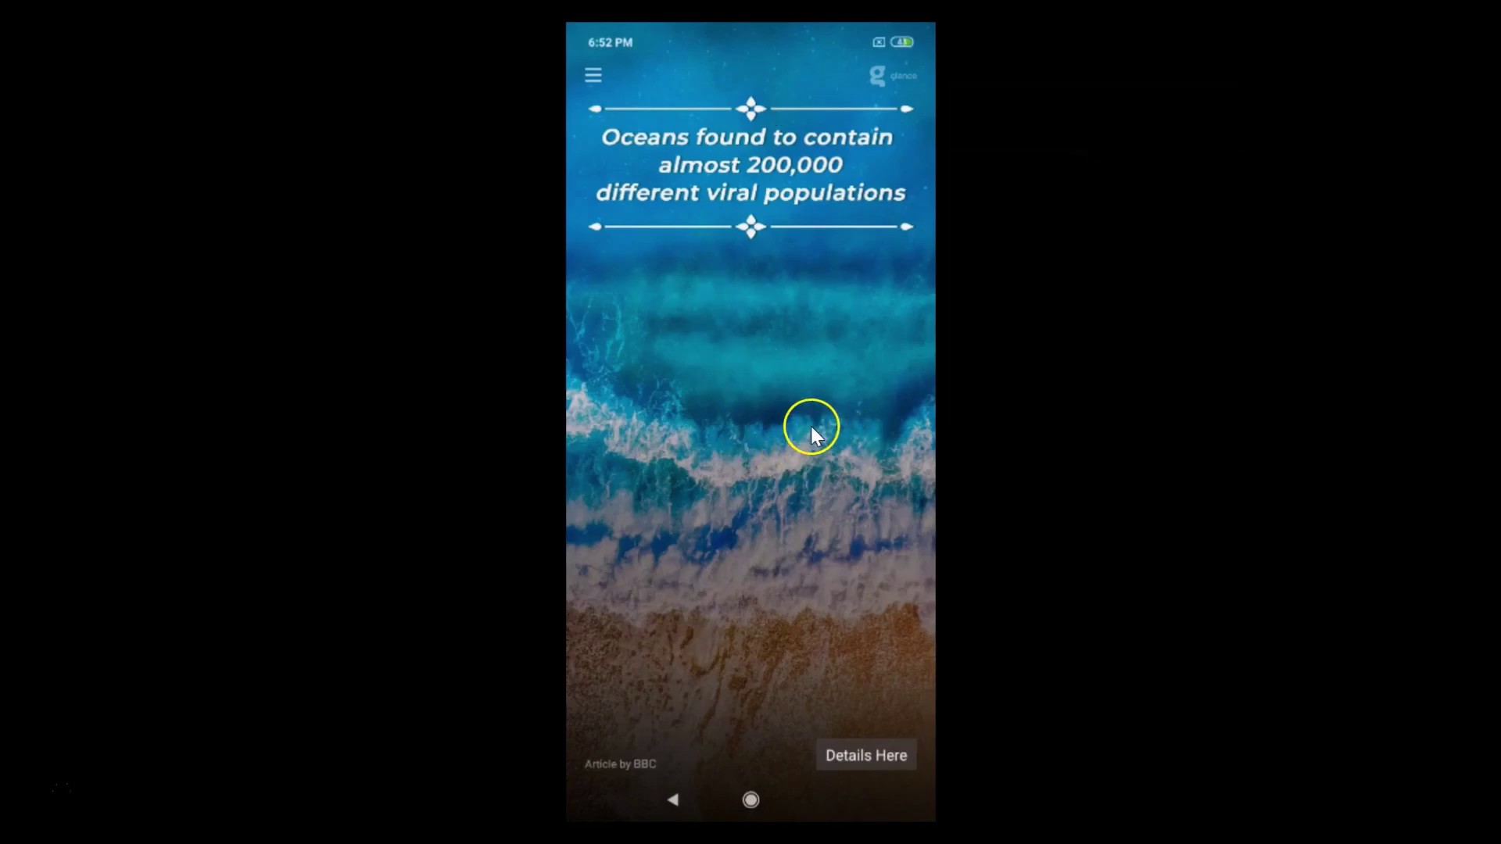
pyautogui.click(766, 477)
pyautogui.click(766, 478)
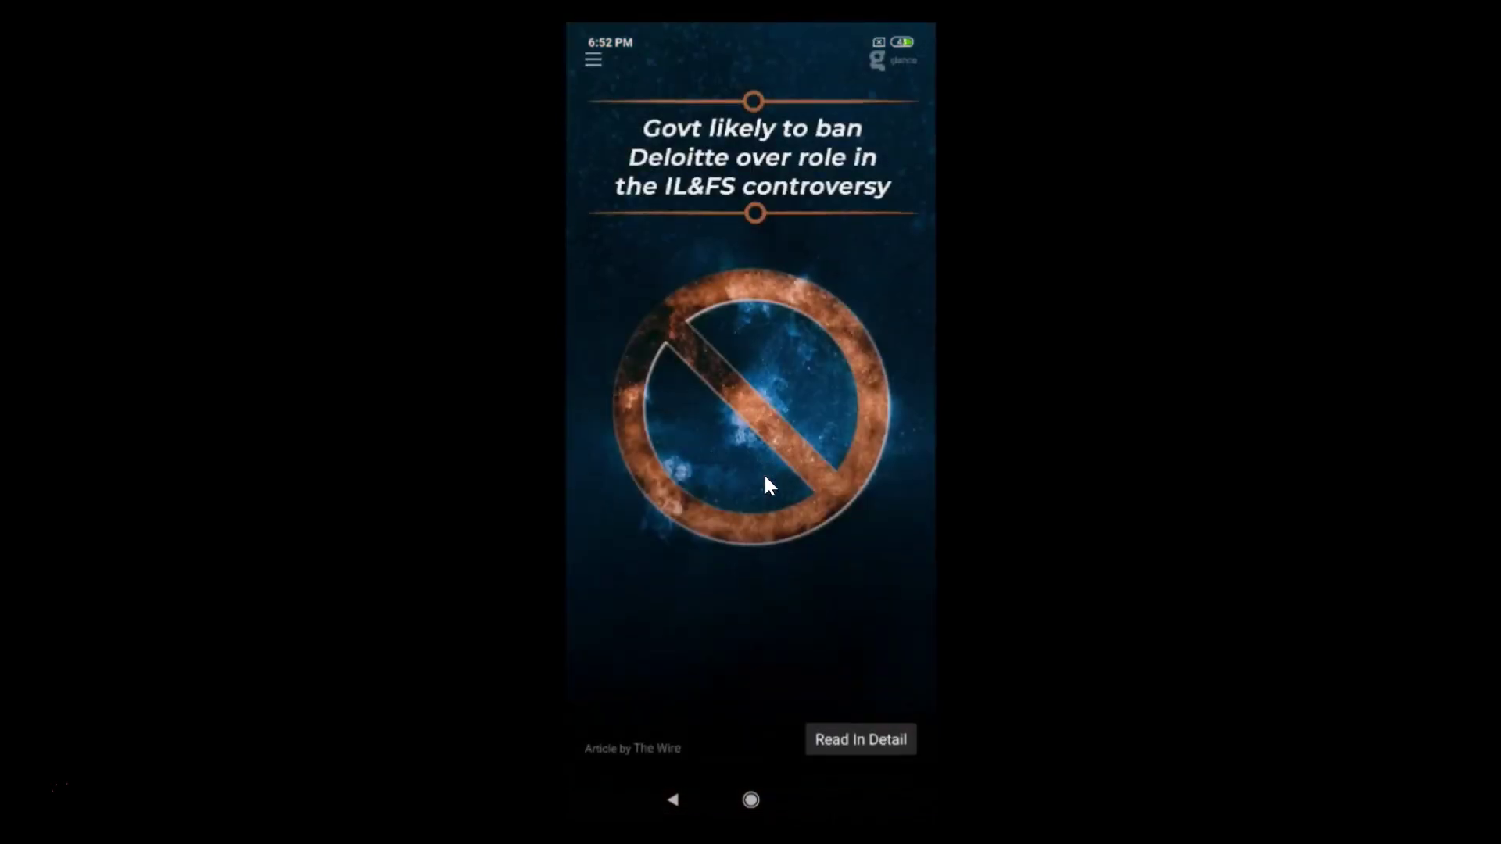
pyautogui.click(764, 475)
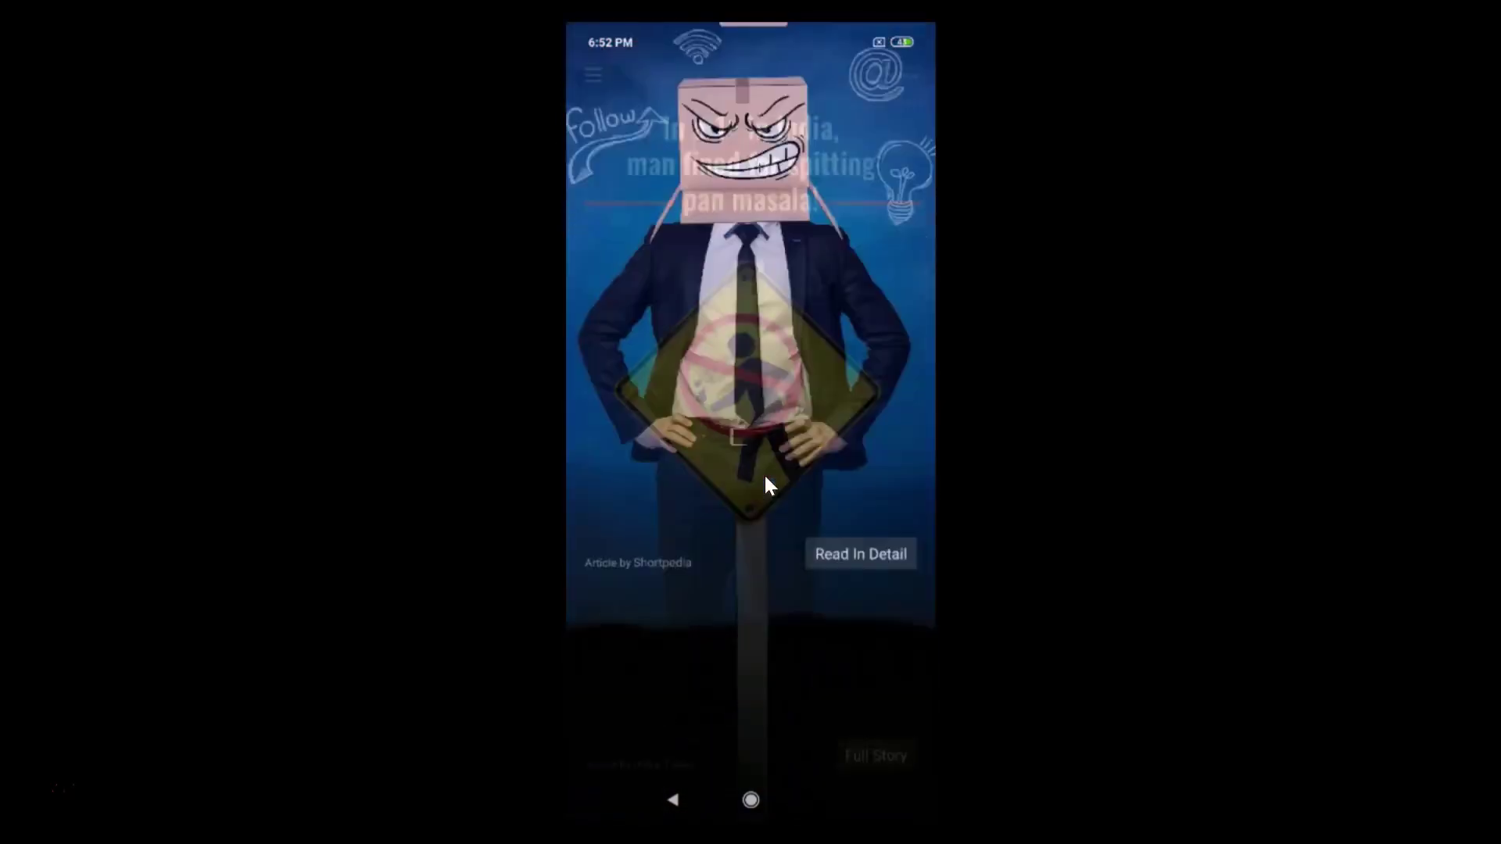
pyautogui.click(765, 475)
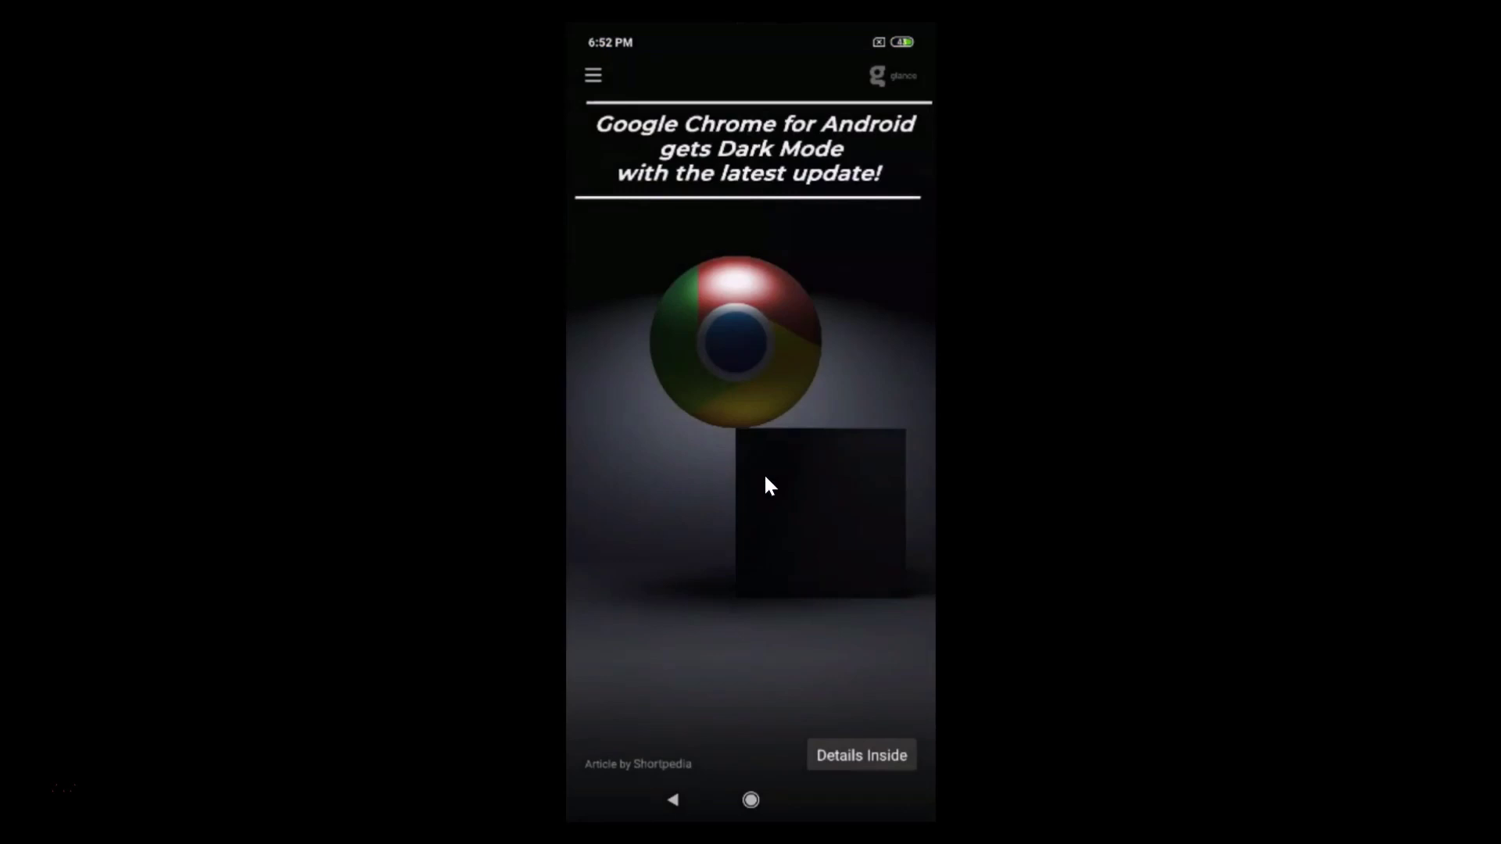
pyautogui.click(766, 477)
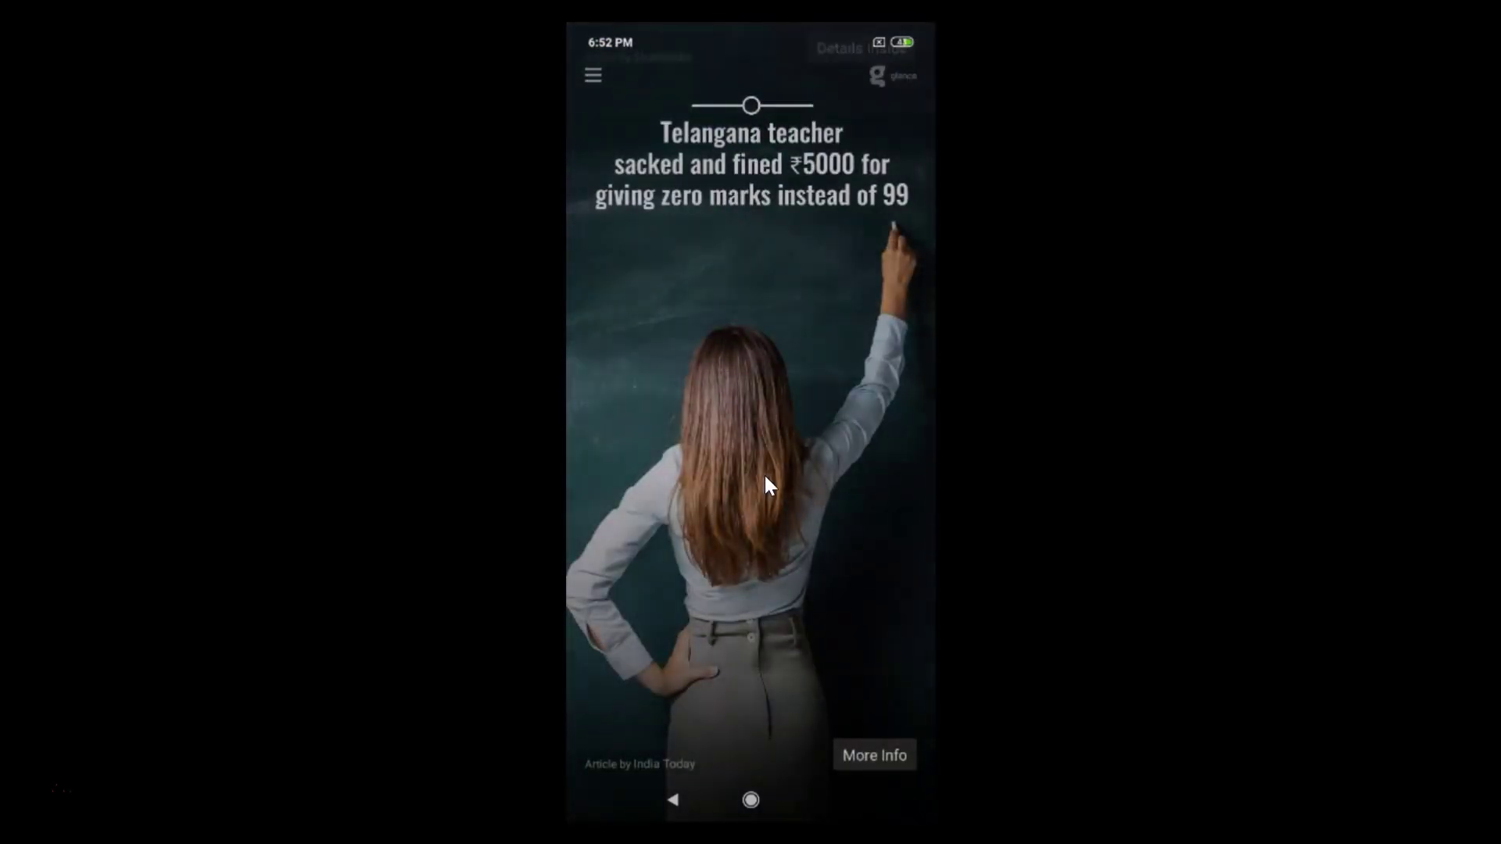
pyautogui.scroll(2, 764, 475)
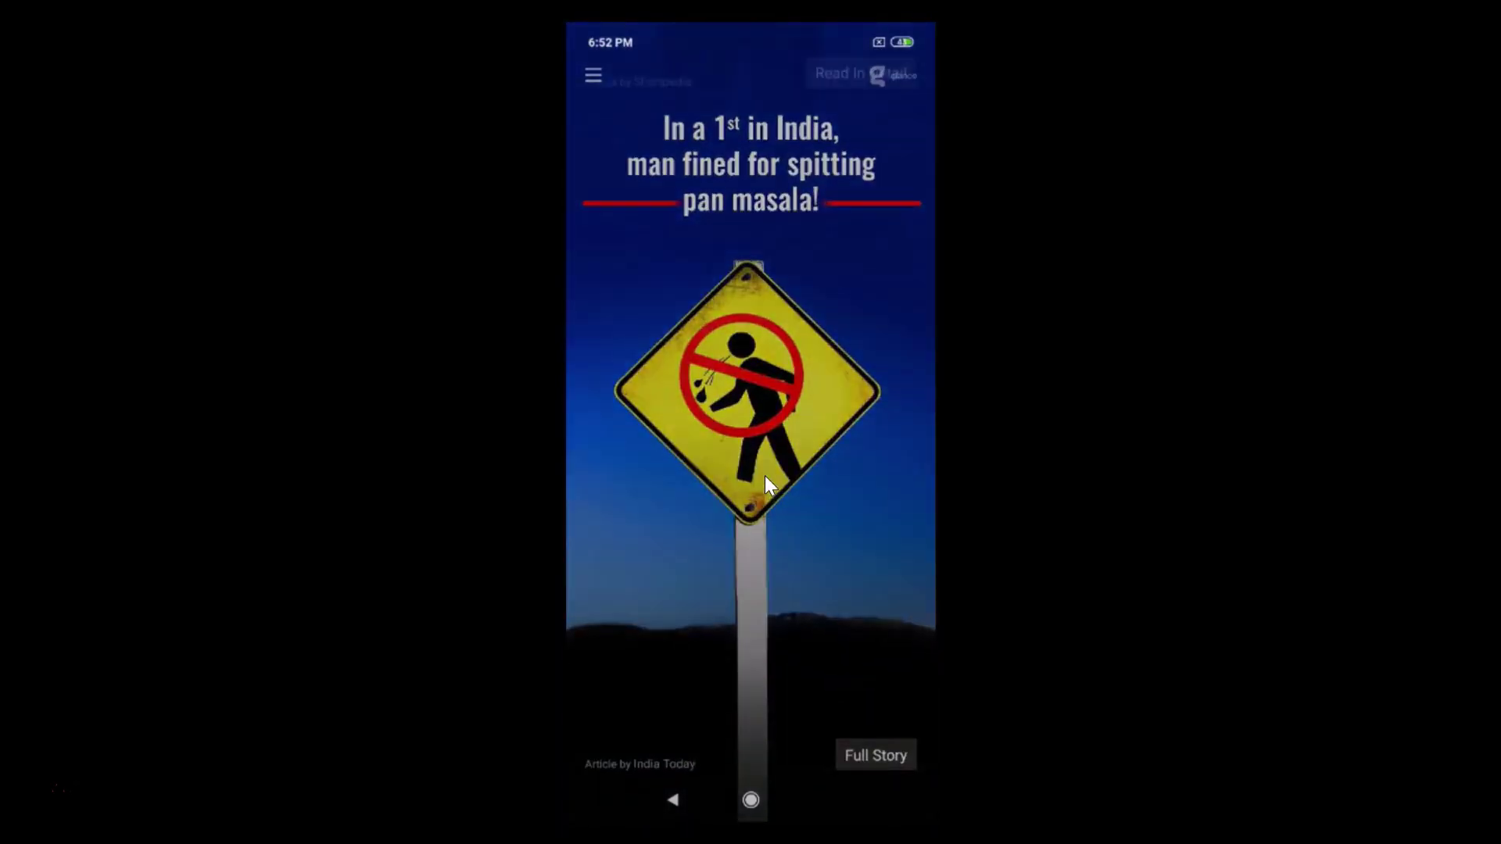
pyautogui.scroll(1, 765, 485)
pyautogui.click(758, 233)
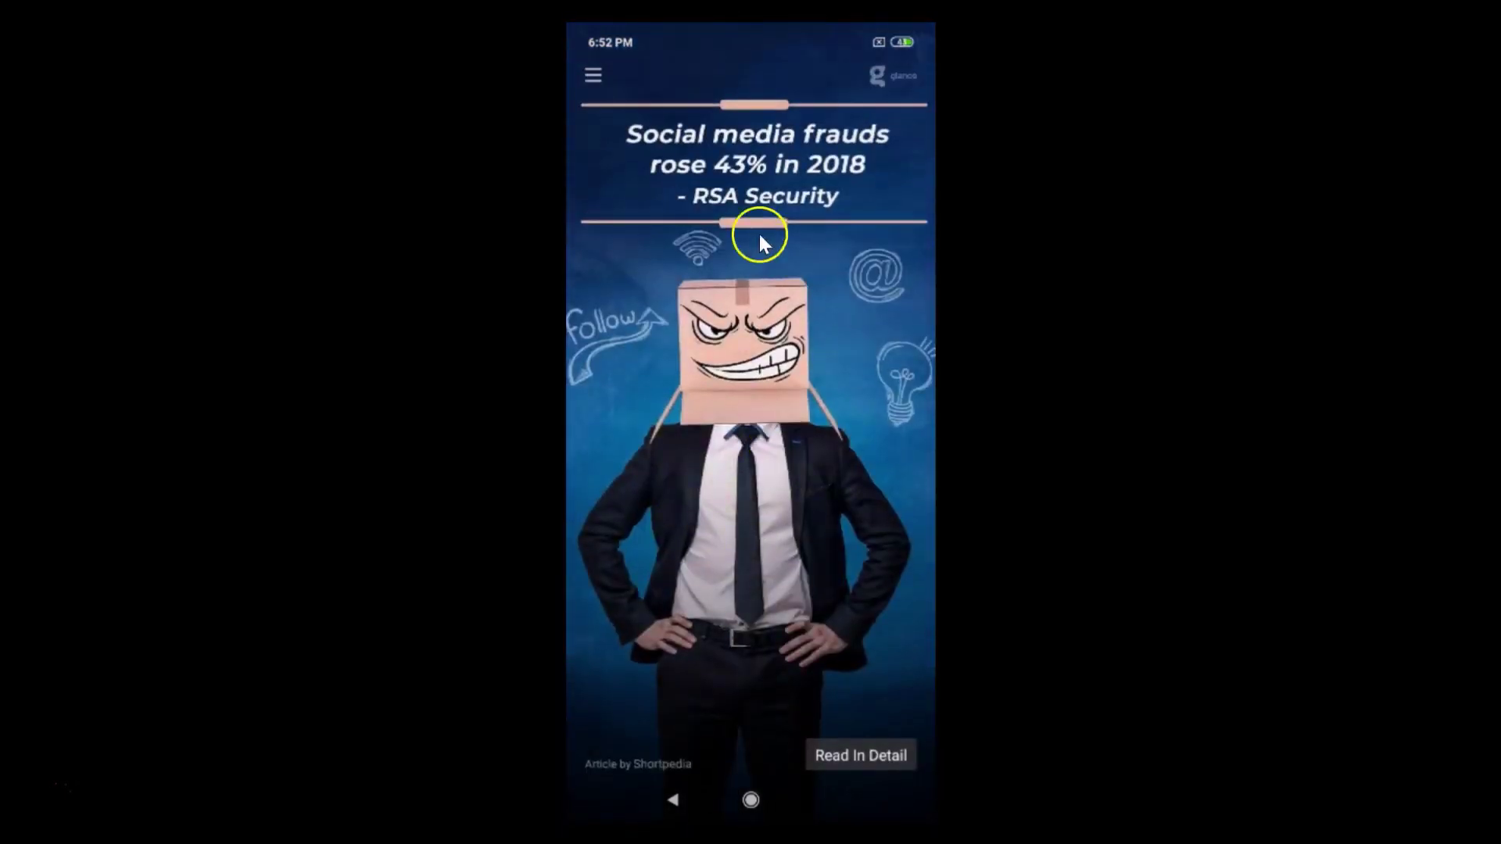
# - Show the Glance grid of categories such as Animals, Automotive and Business
pyautogui.click(591, 100)
pyautogui.click(721, 423)
pyautogui.scroll(-5, 721, 419)
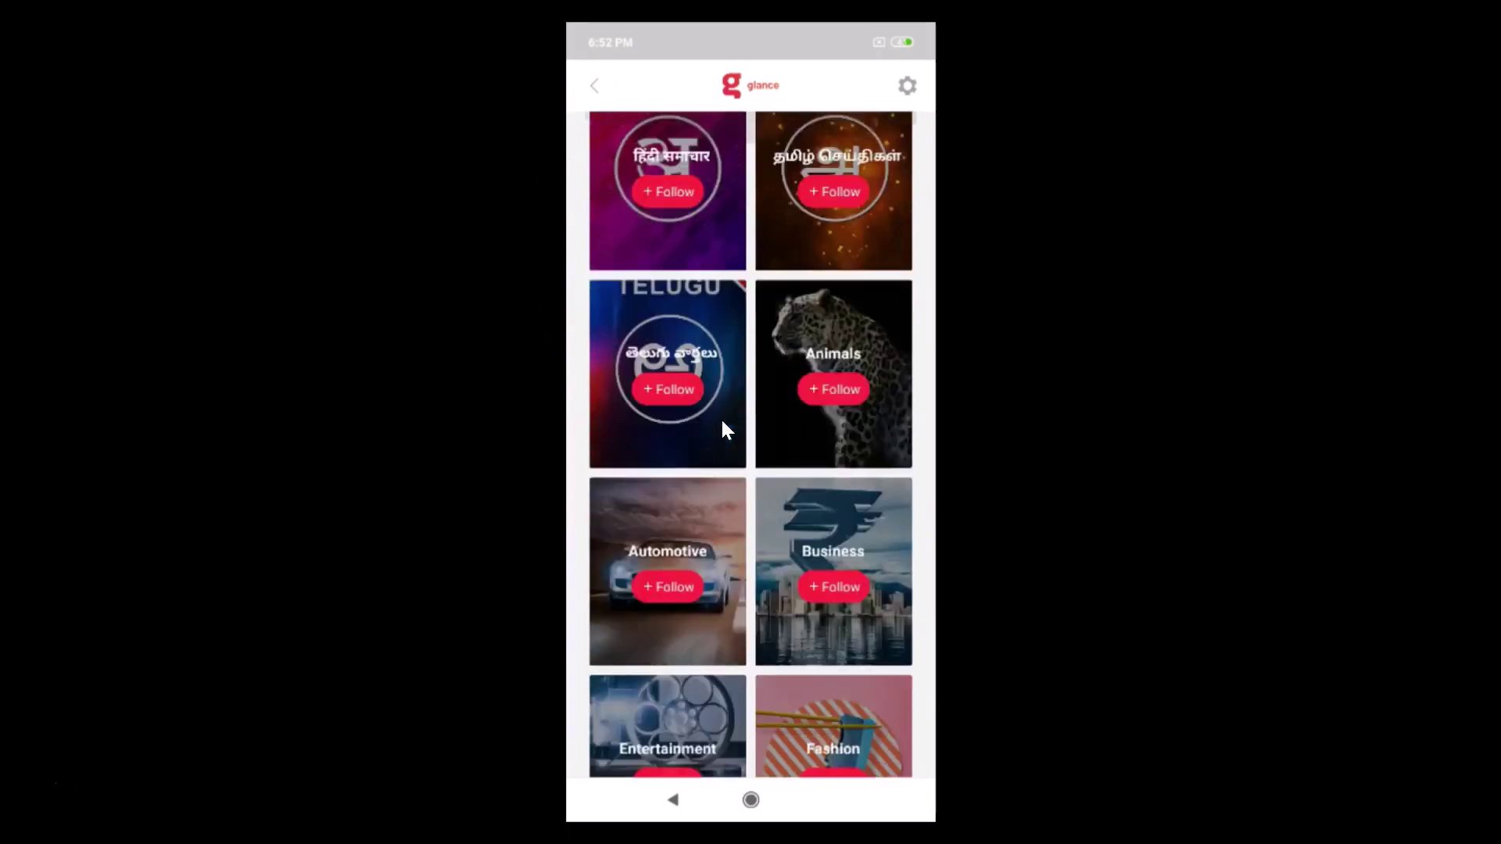
# - Scroll the category grid, then go back to the 'Social media frauds rose 43% in 2018' story
pyautogui.scroll(-5, 720, 419)
pyautogui.scroll(5, 721, 419)
pyautogui.scroll(5, 720, 420)
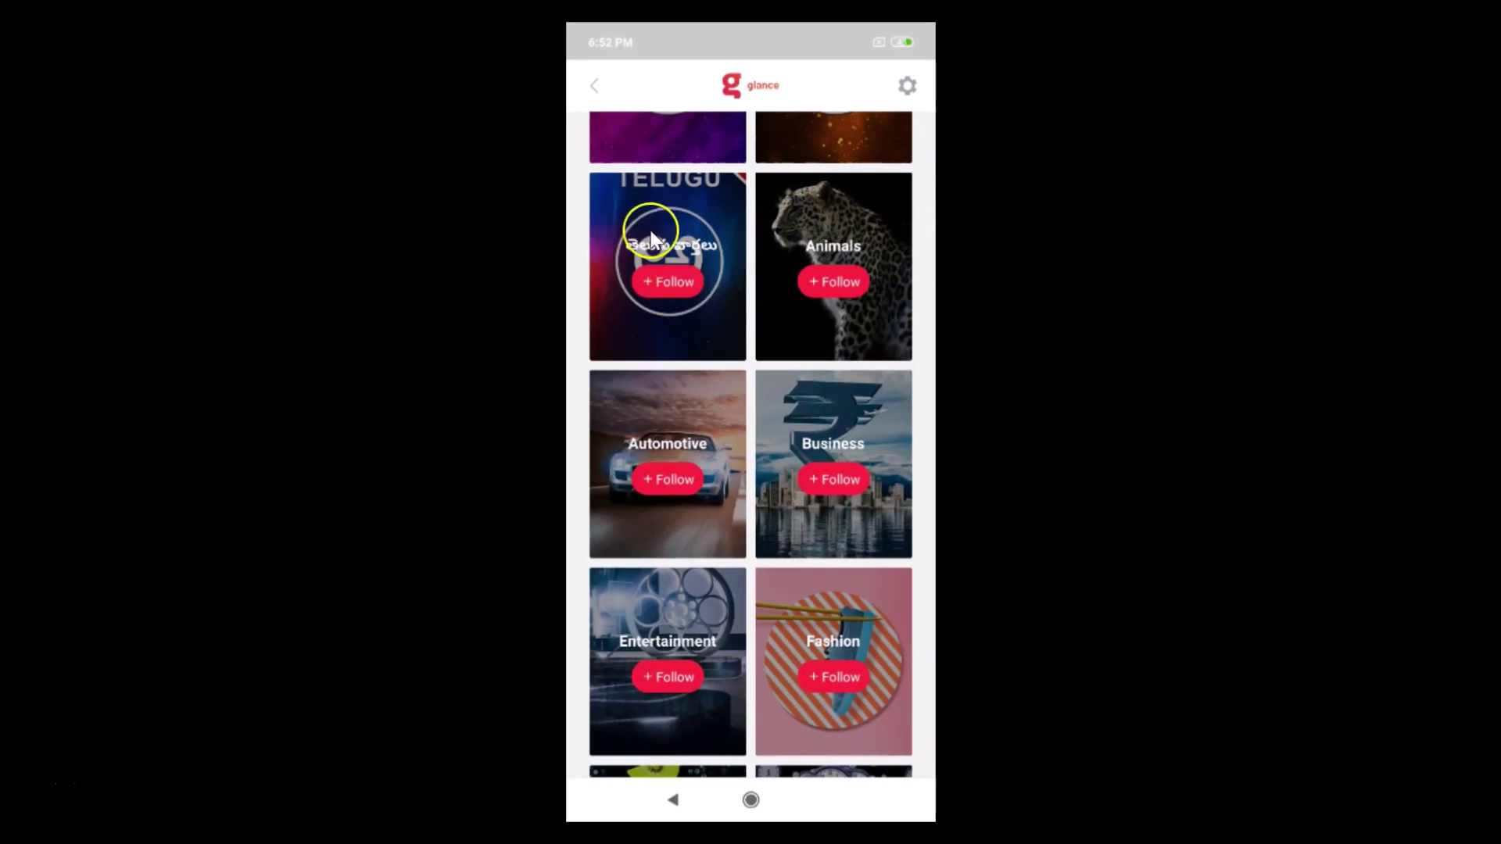
pyautogui.click(592, 87)
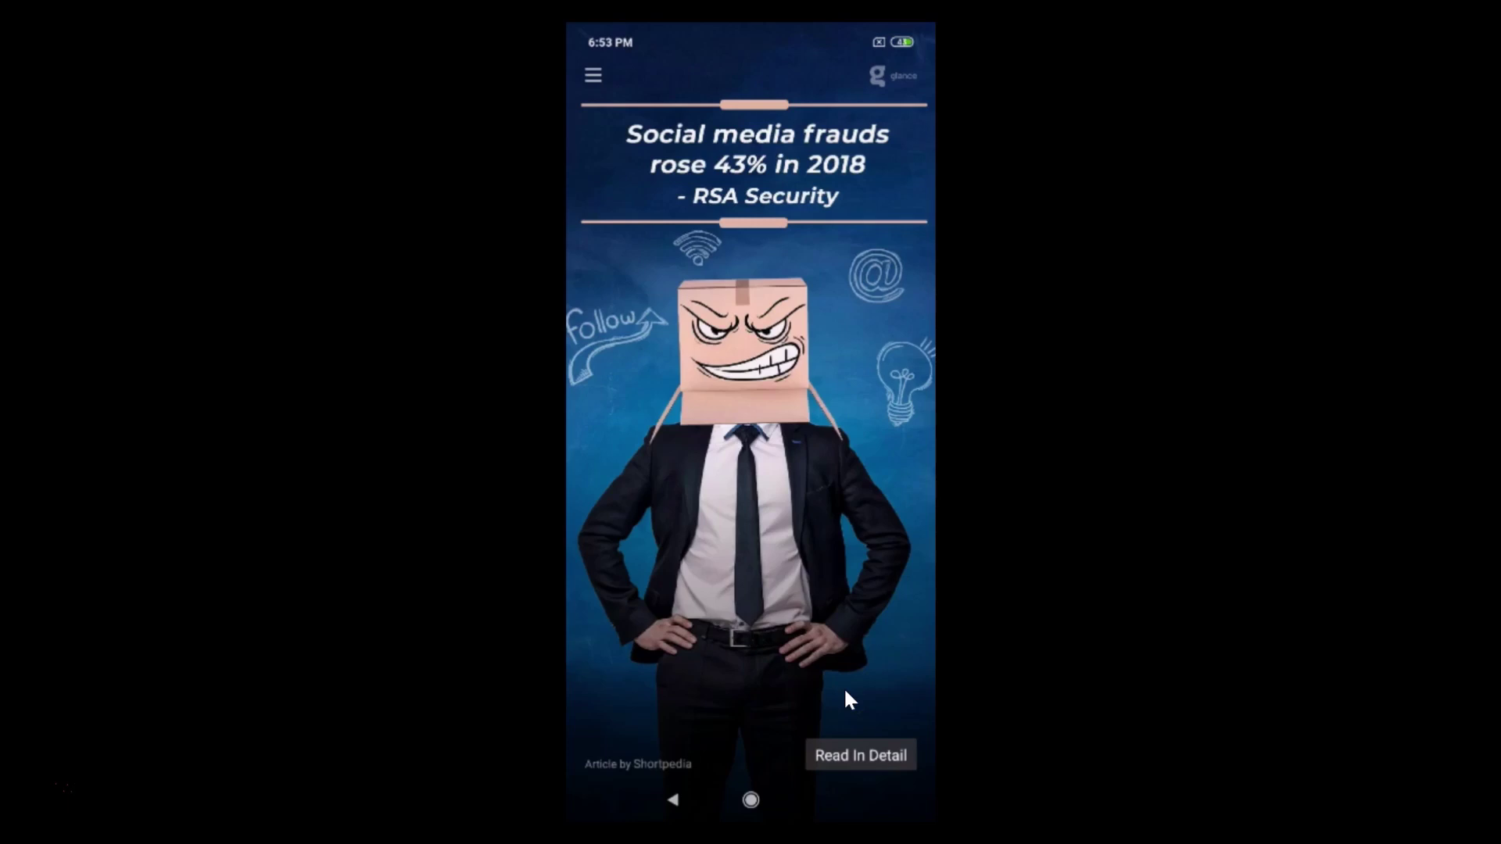
# - Press Home to exit the Glance story
pyautogui.click(752, 799)
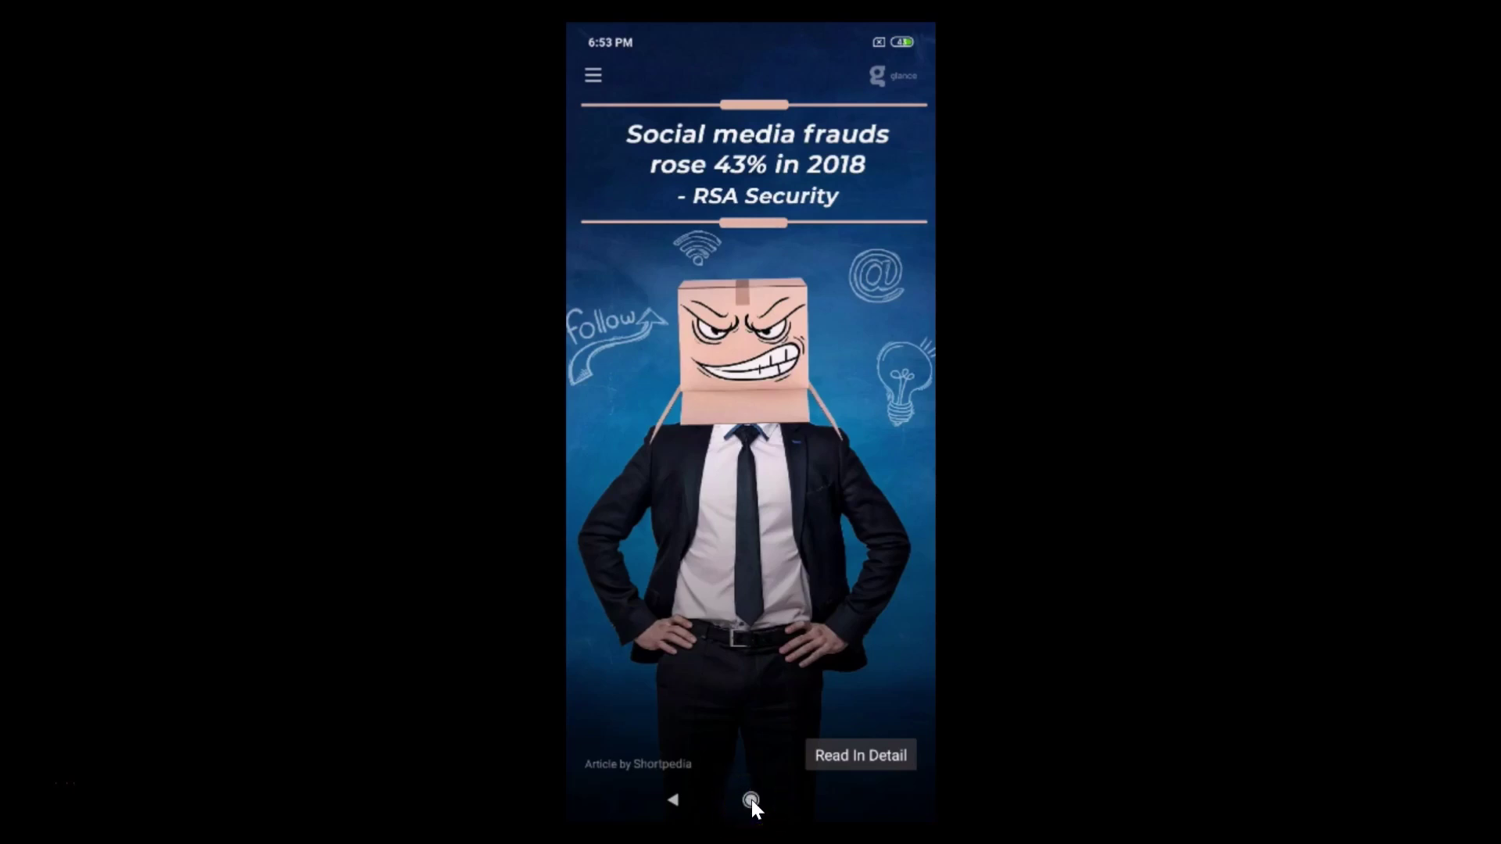